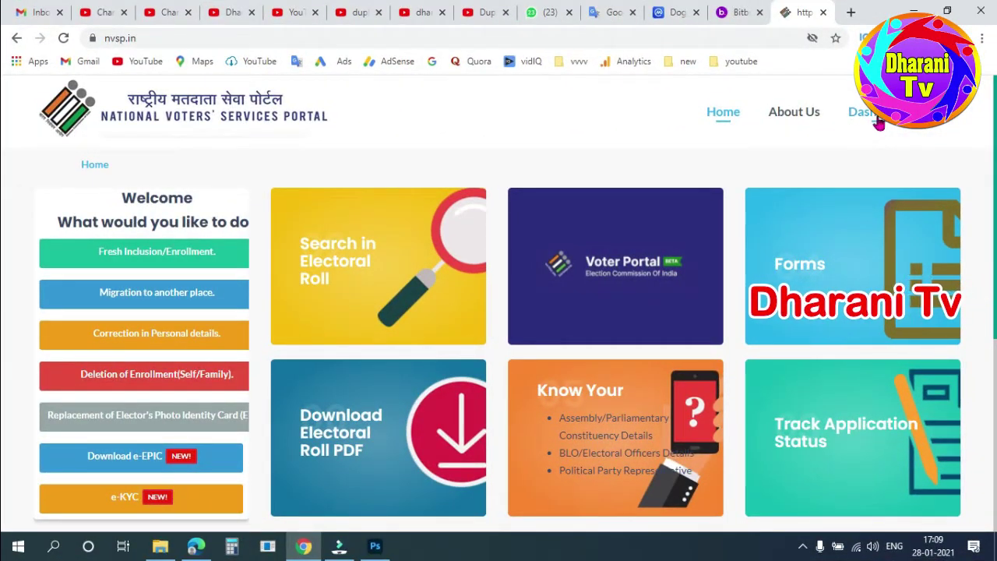
# Step: Open the Migration to another place service on the National Voters' Services Portal home page
pyautogui.click(953, 123)
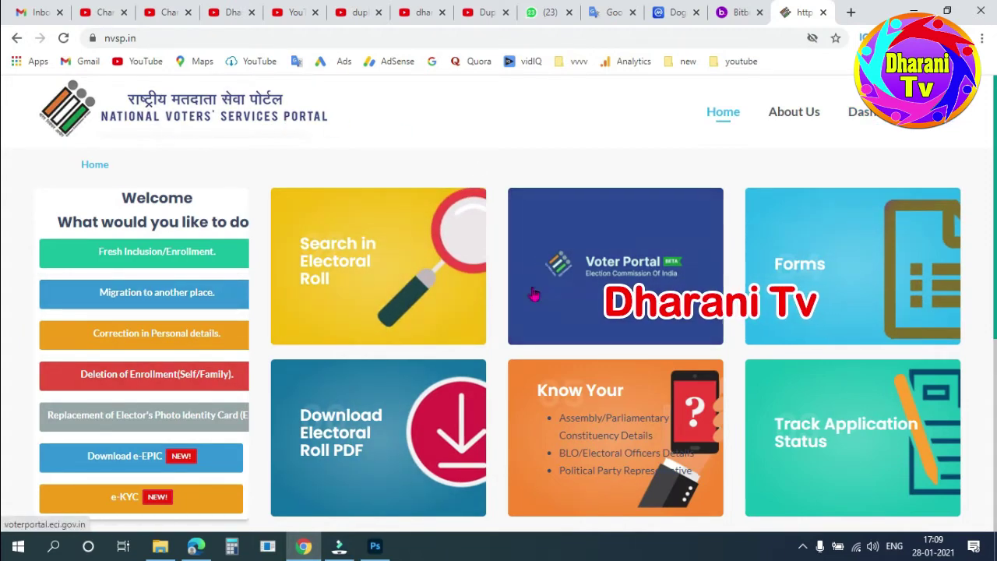
pyautogui.scroll(-2, 487, 306)
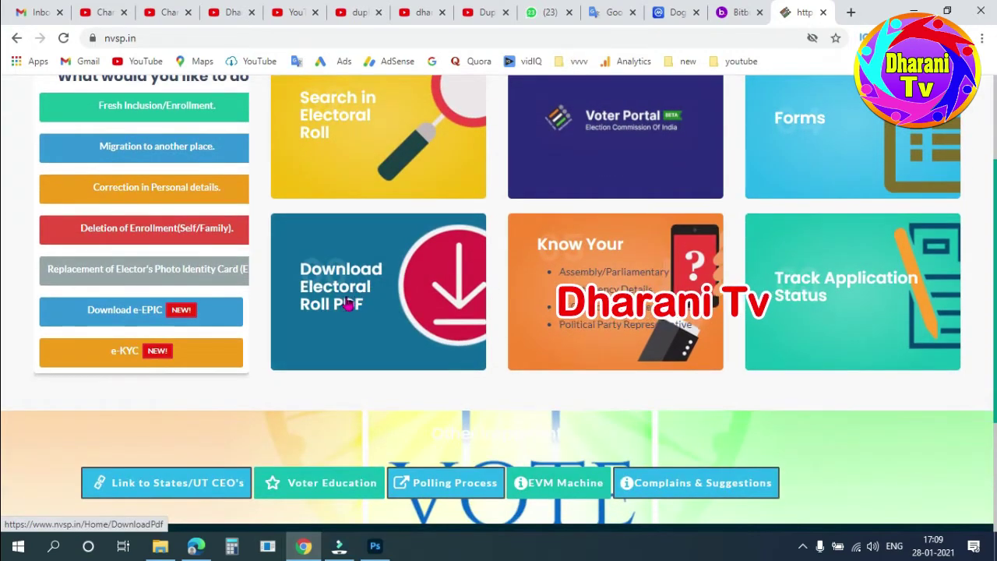
pyautogui.scroll(1, 327, 289)
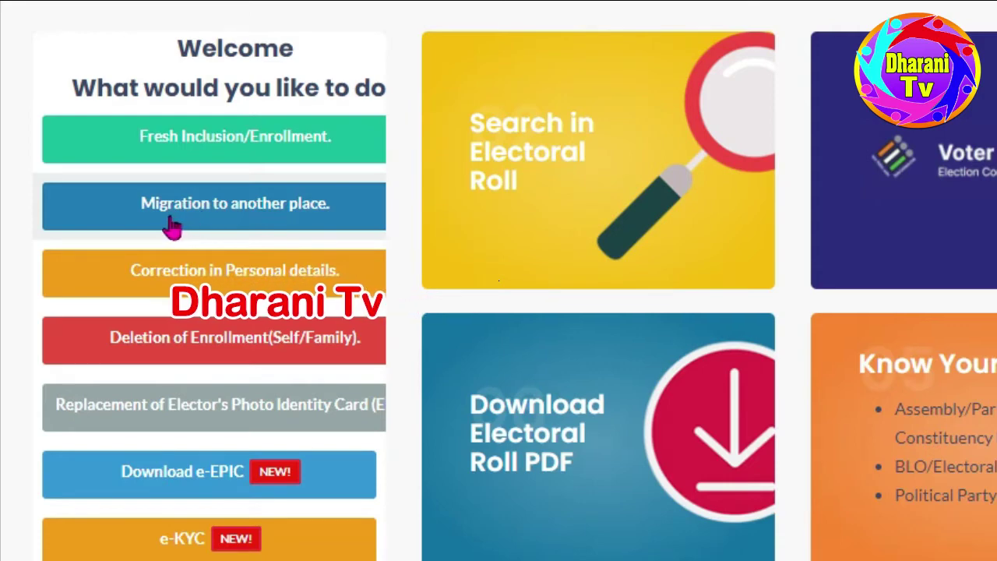
pyautogui.click(236, 215)
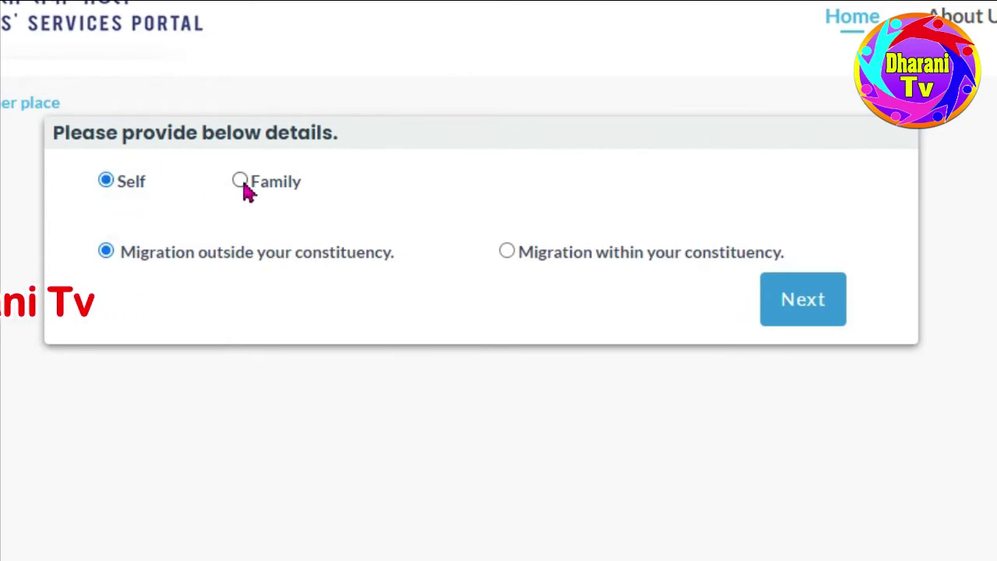
# Step: Choose Self and Migration within your constituency as the application details, and continue to the form
pyautogui.click(240, 180)
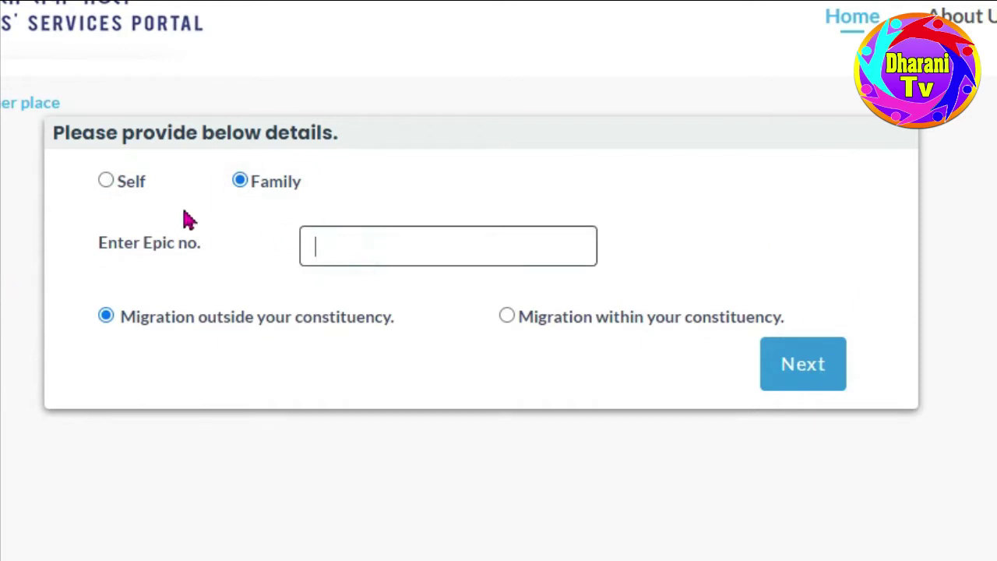
pyautogui.click(106, 181)
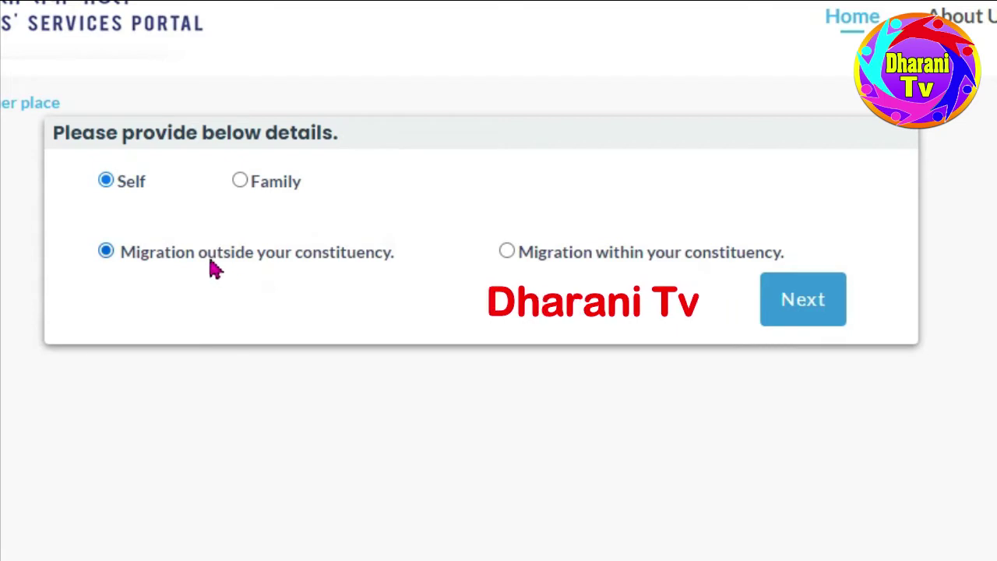
pyautogui.click(508, 252)
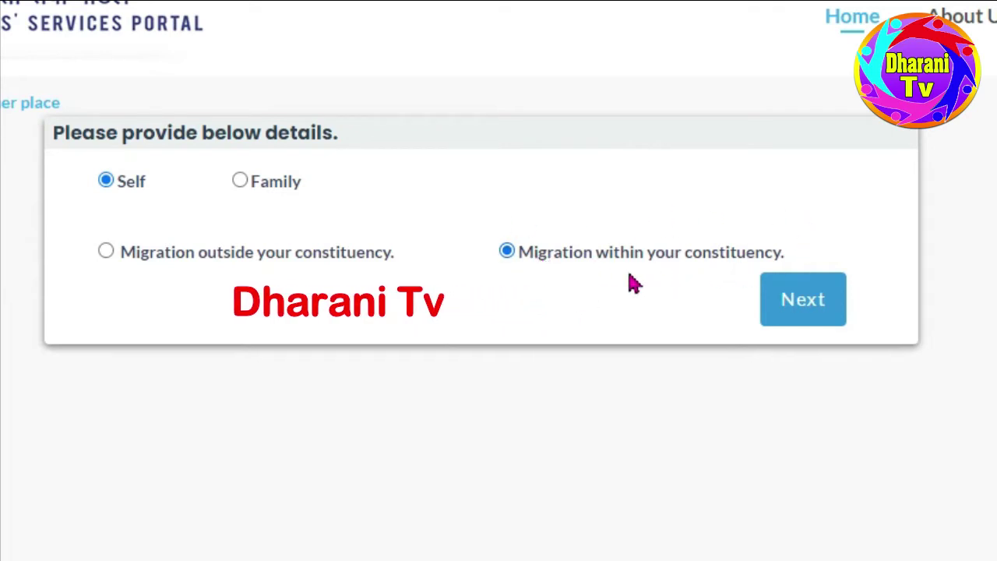
pyautogui.click(378, 229)
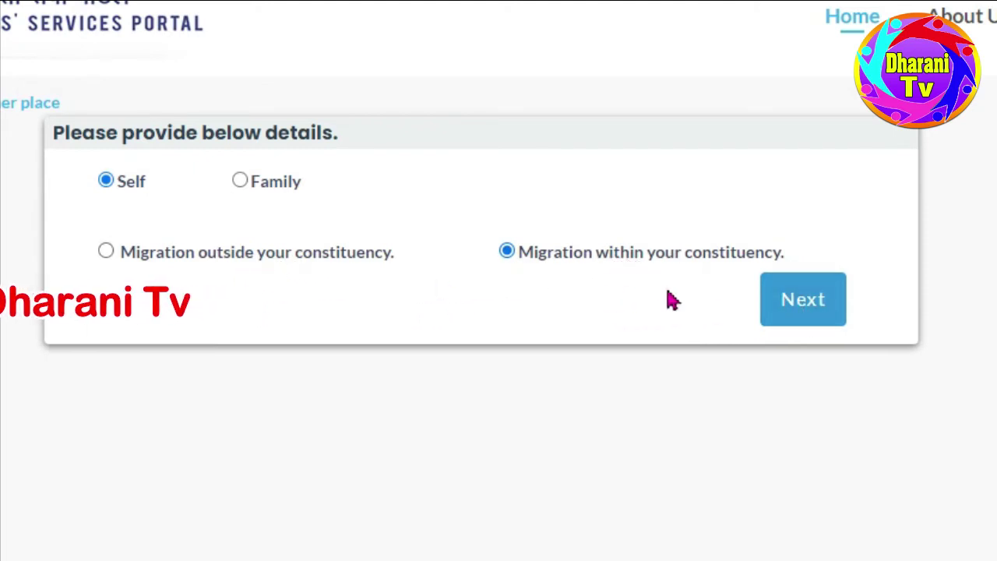
pyautogui.click(802, 310)
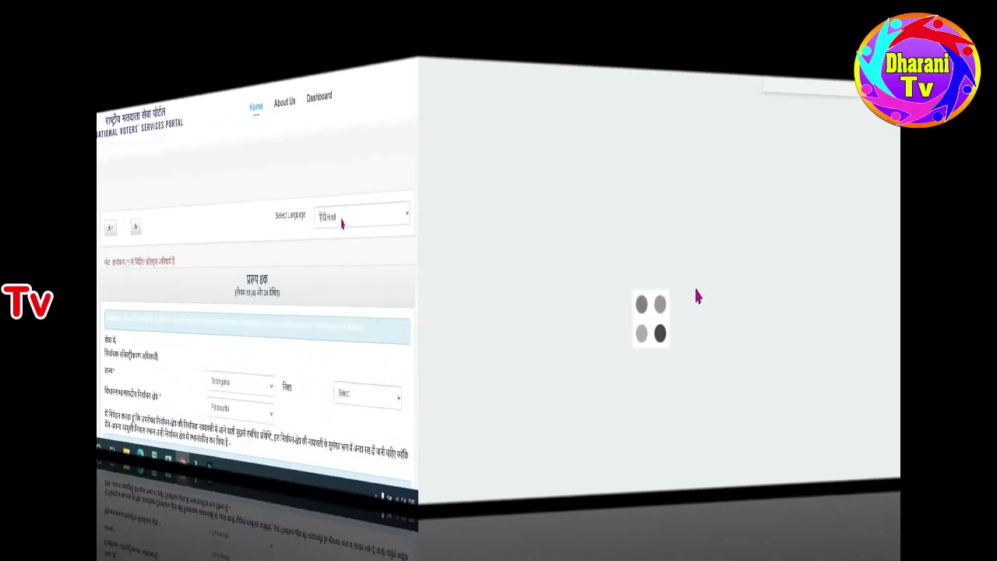
# Step: Switch the application form's language to English
pyautogui.click(342, 224)
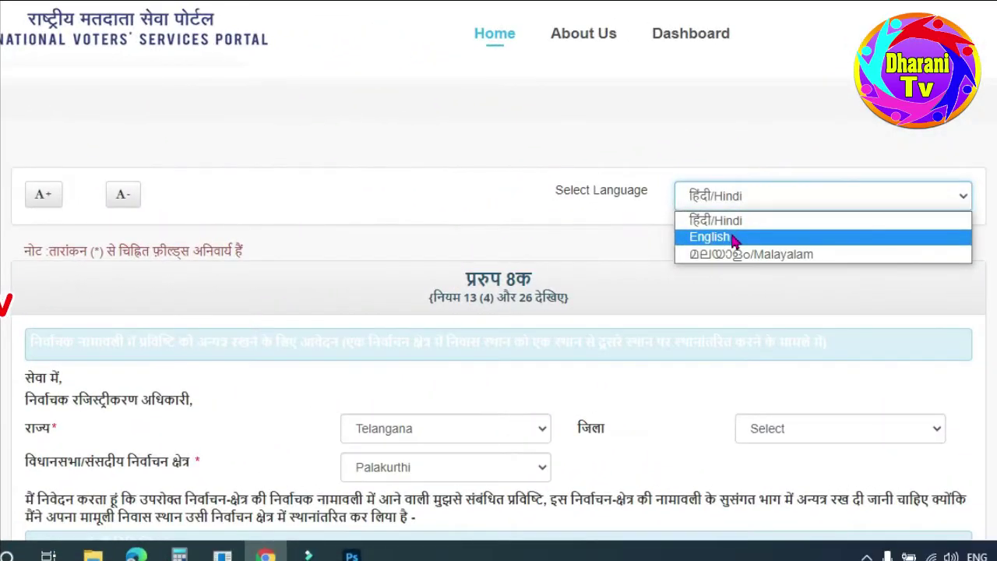
pyautogui.click(735, 236)
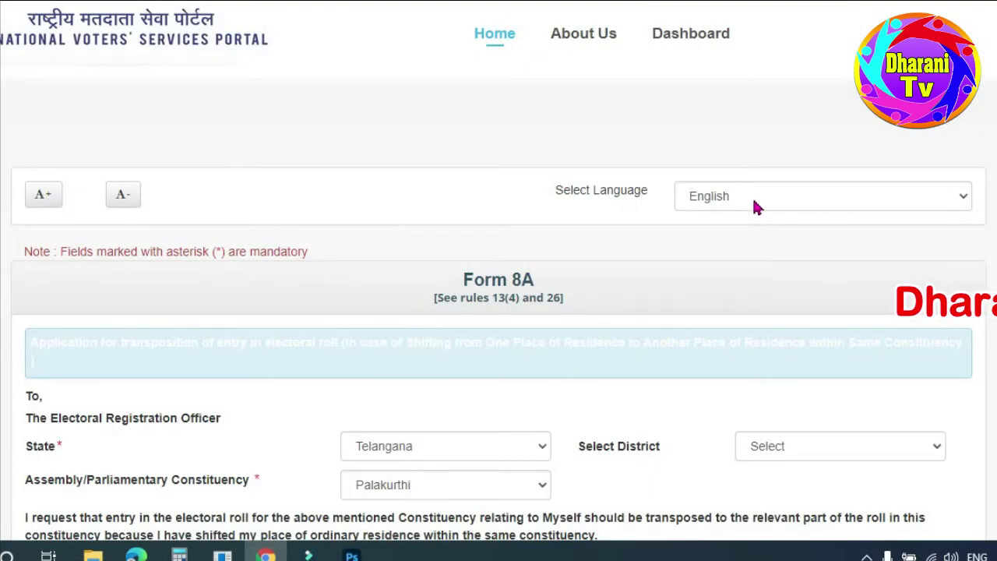
pyautogui.click(755, 199)
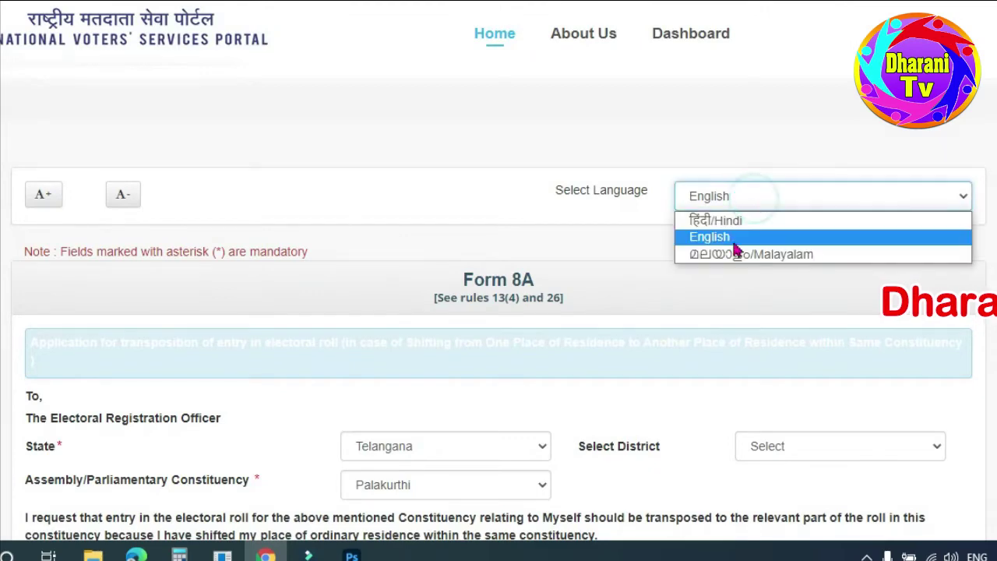
pyautogui.click(711, 238)
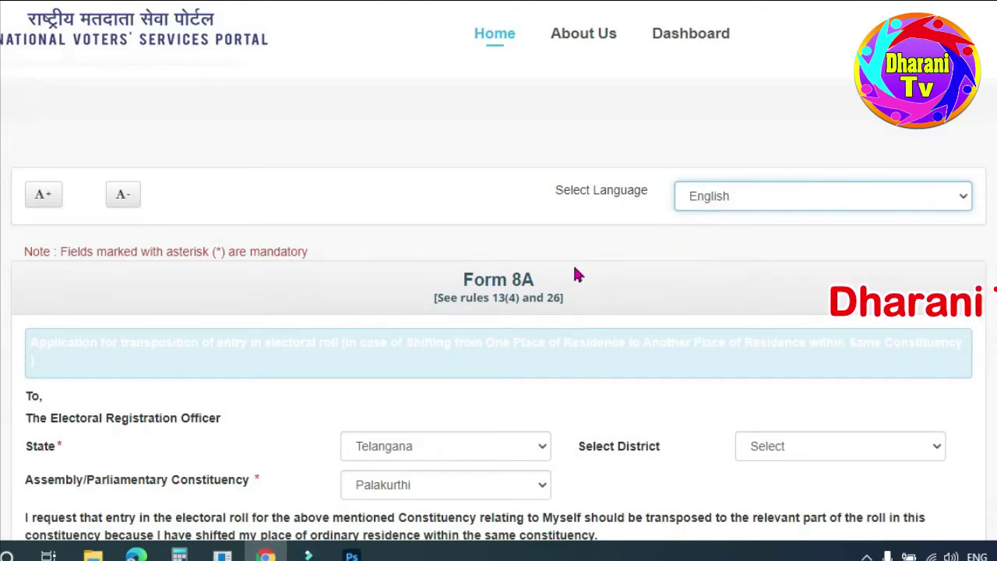
pyautogui.scroll(-3, 555, 287)
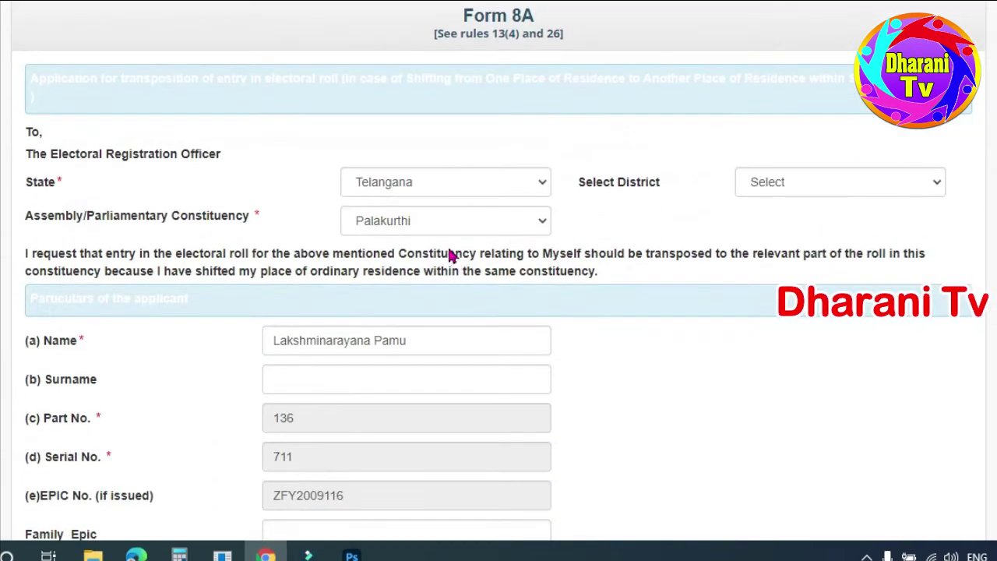
pyautogui.moveTo(521, 24); pyautogui.dragTo(462, 24)
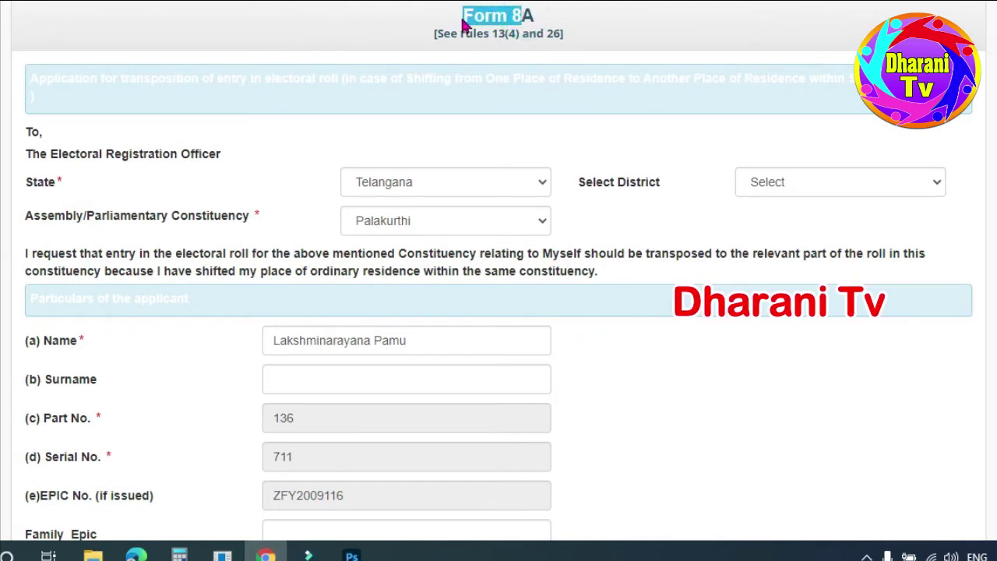
pyautogui.moveTo(537, 22); pyautogui.dragTo(465, 15)
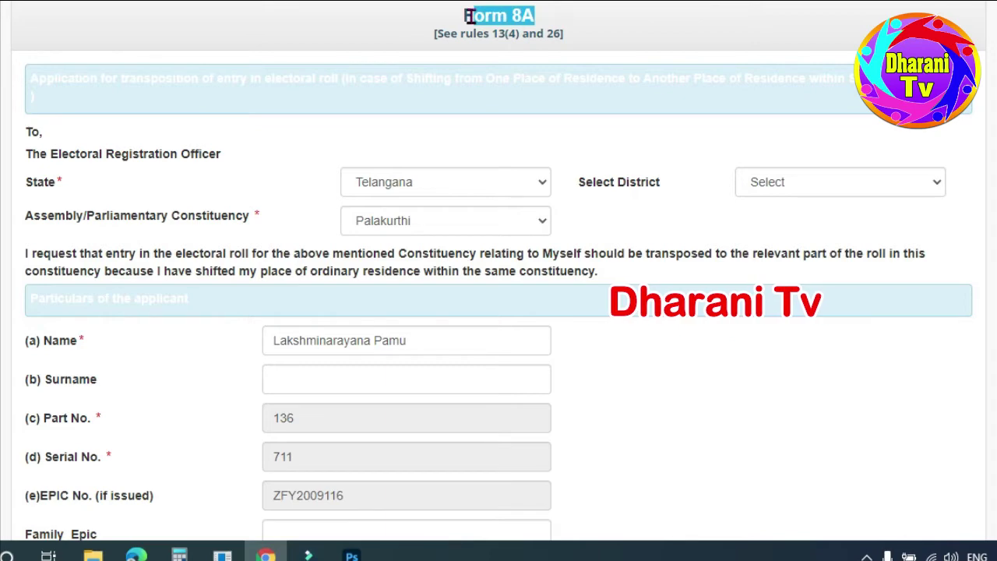
pyautogui.click(538, 15)
pyautogui.moveTo(505, 15); pyautogui.dragTo(461, 19)
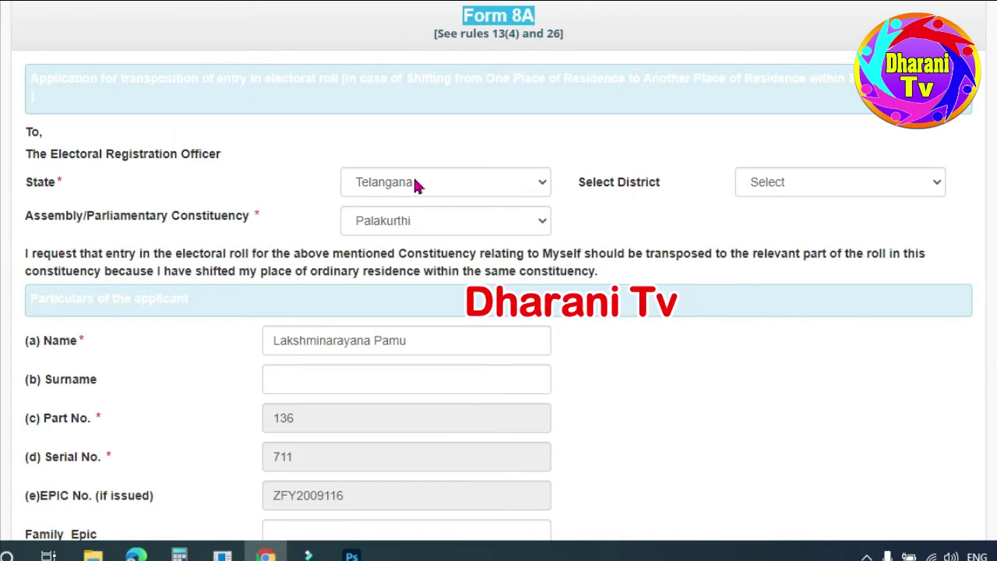
# Step: Set the district to Jangaon and the assembly/parliamentary constituency to Palakurthi in Form 8A
pyautogui.click(825, 180)
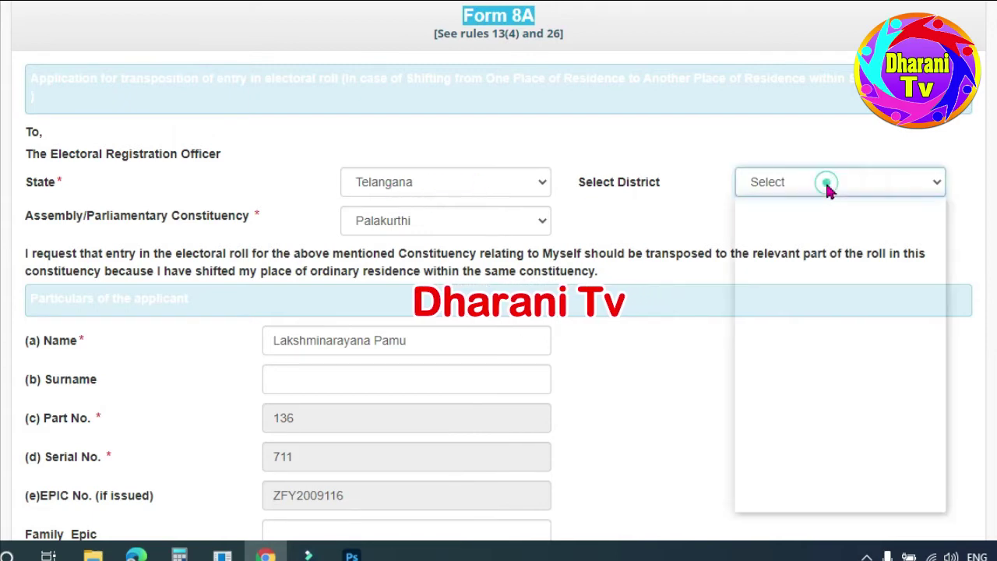
pyautogui.click(779, 284)
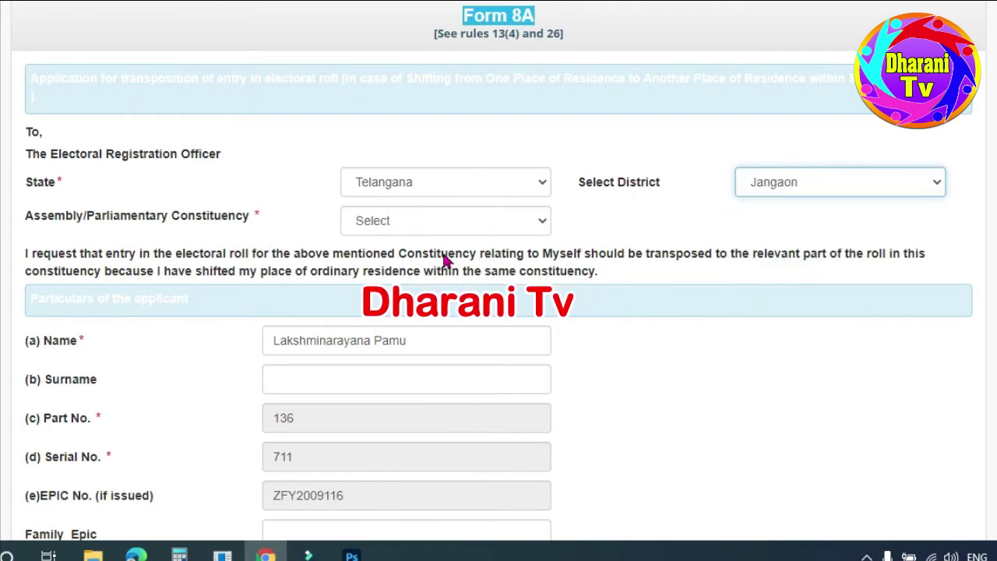
pyautogui.click(428, 225)
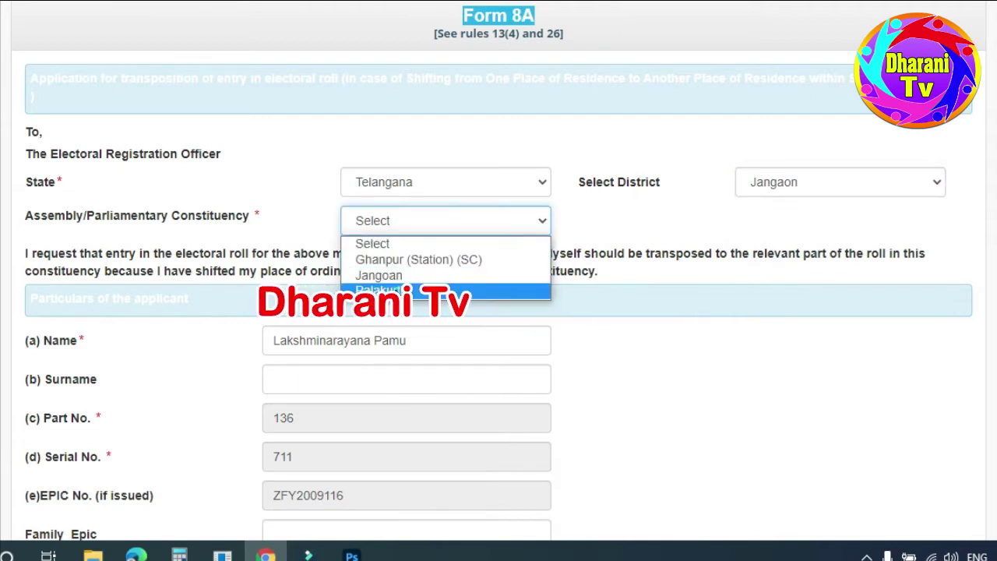
pyautogui.click(399, 290)
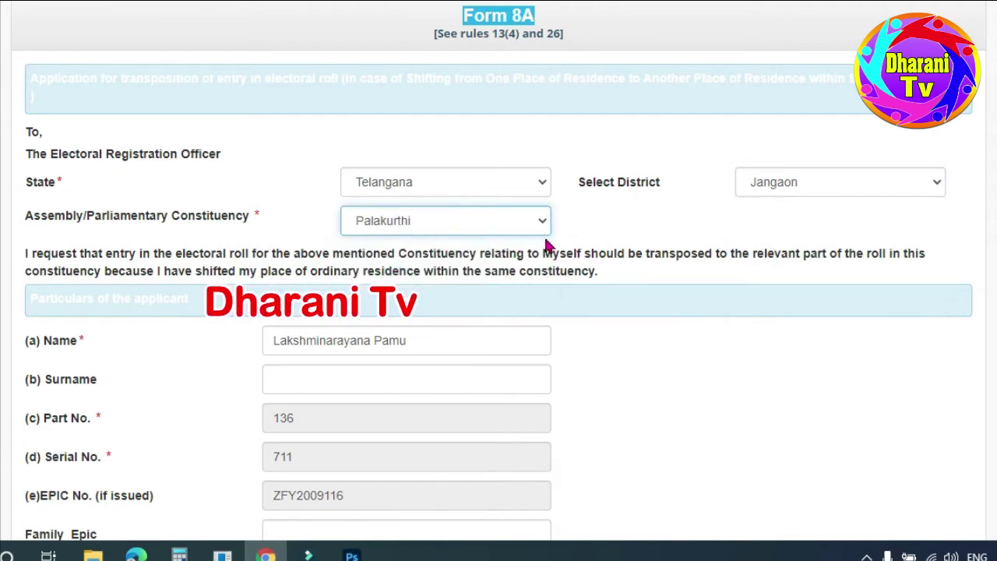
pyautogui.scroll(-2, 612, 247)
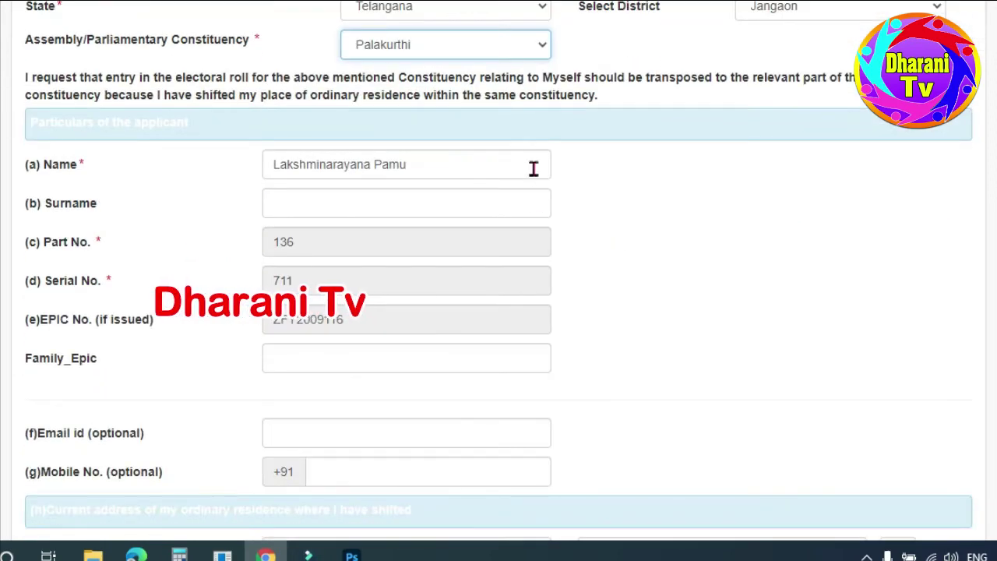
pyautogui.scroll(-3, 642, 198)
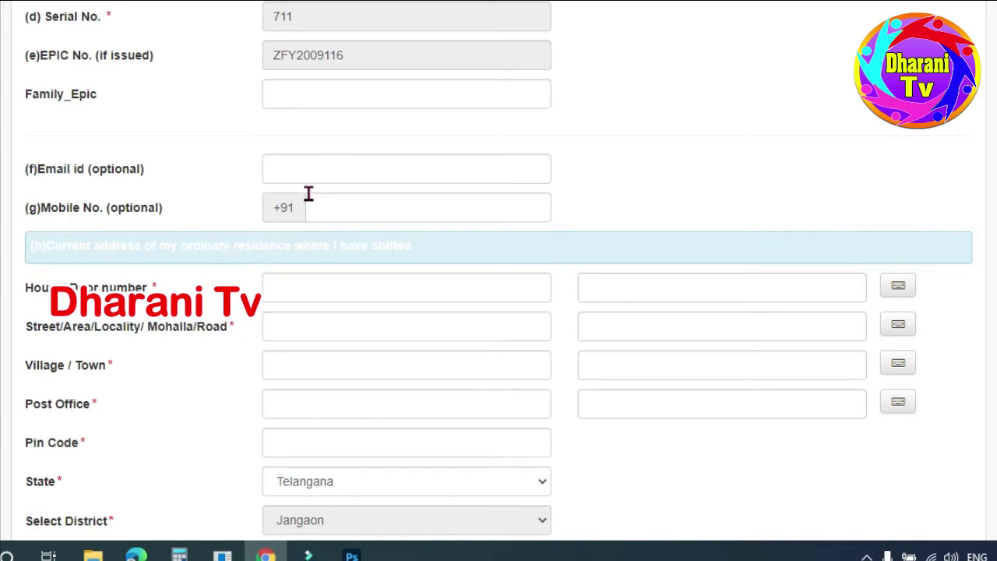
pyautogui.click(279, 171)
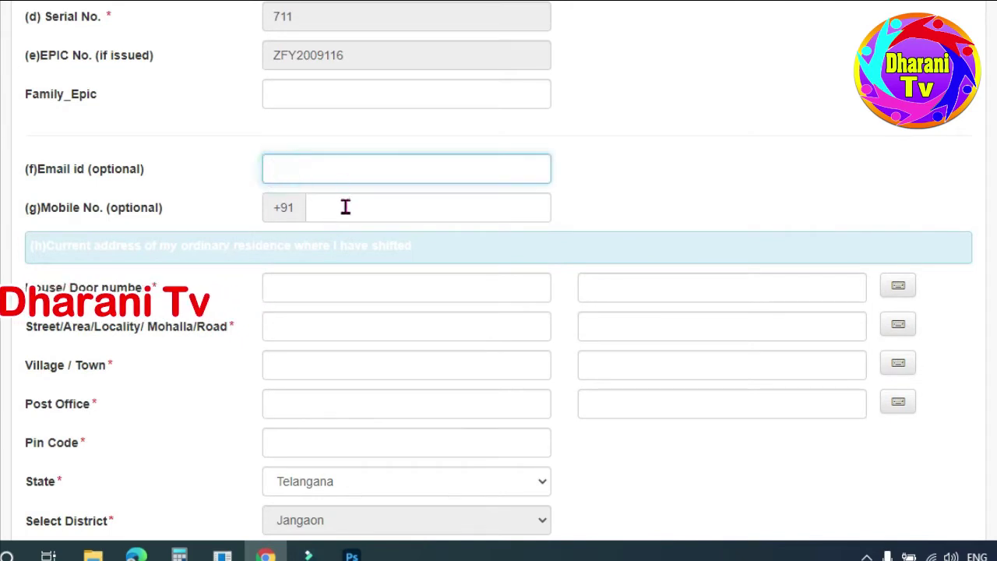
pyautogui.click(332, 209)
pyautogui.scroll(-2, 583, 185)
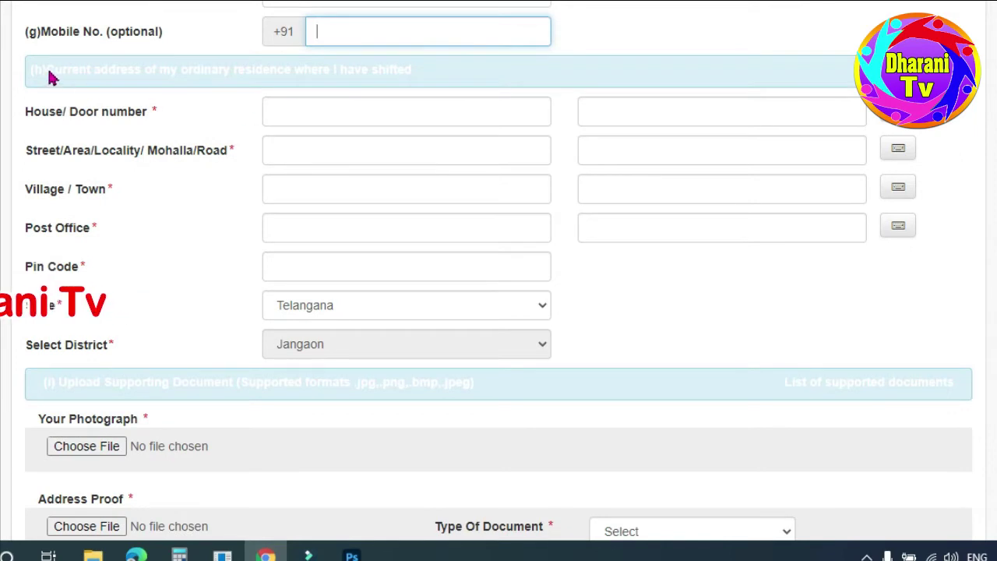
pyautogui.moveTo(49, 75); pyautogui.dragTo(148, 72)
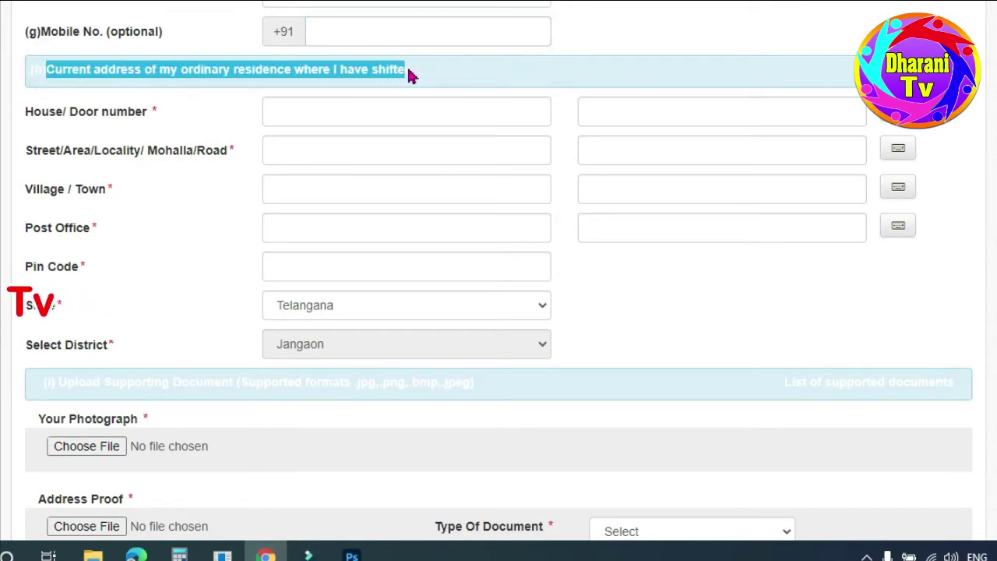
# Step: Fill in the applicant's house number, street and village for the current address, including their Hindi versions
pyautogui.click(277, 113)
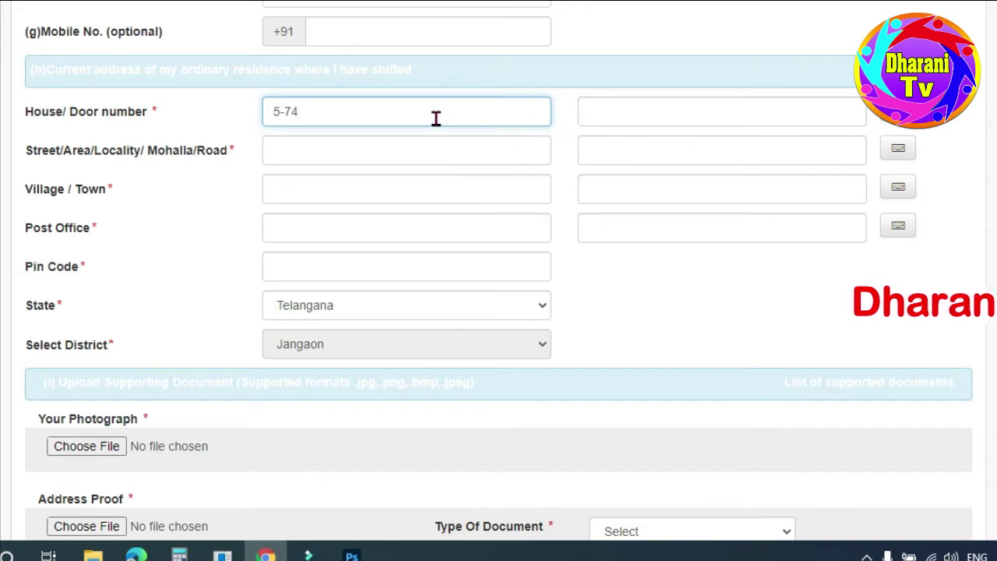
pyautogui.press('Tab')
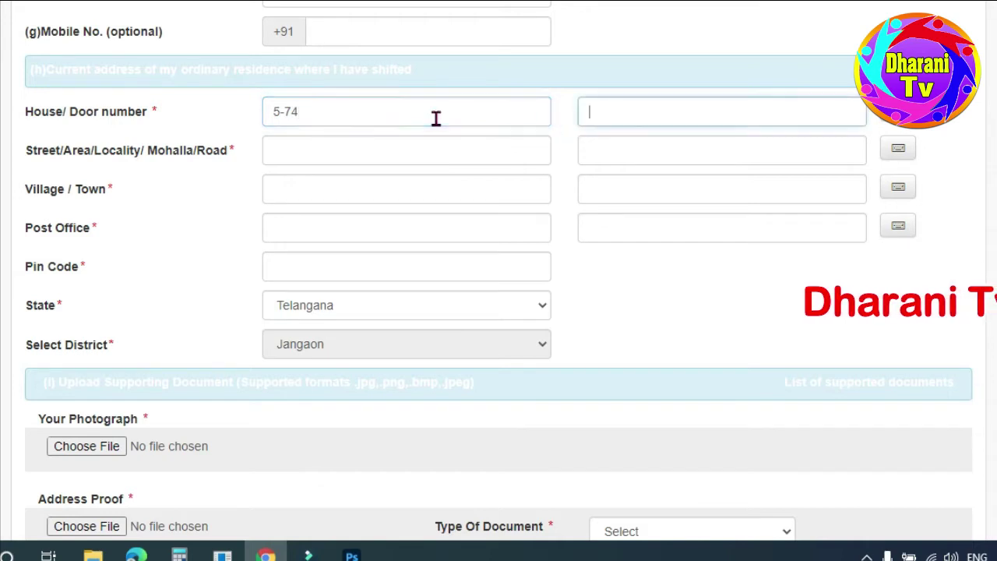
pyautogui.click(310, 156)
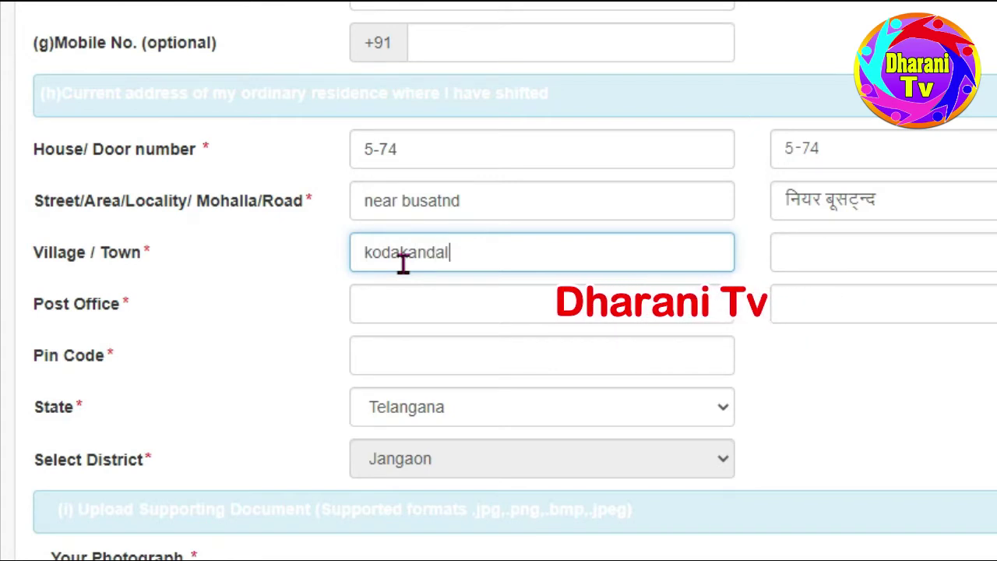
pyautogui.press('Tab')
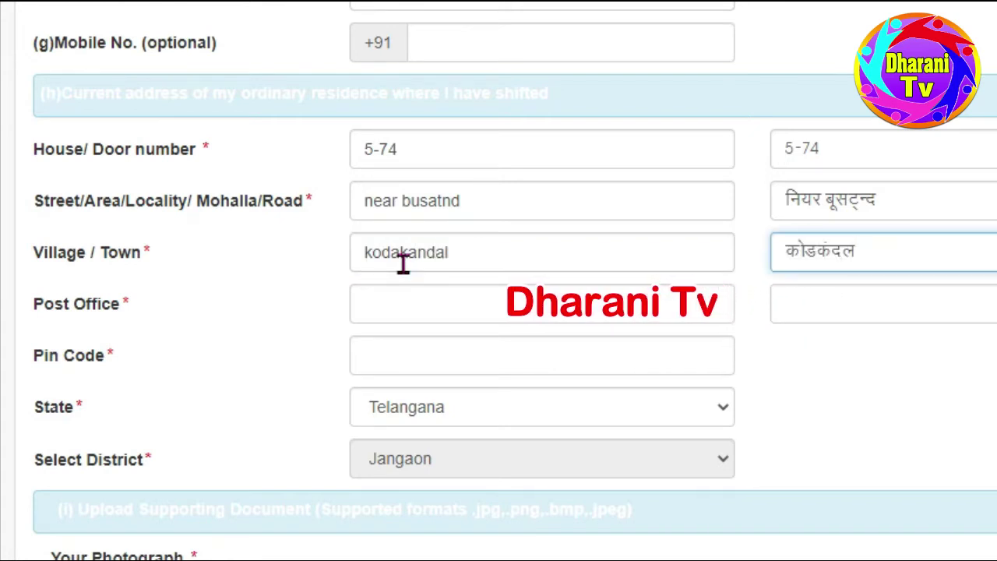
# Step: Fill in the current address's post office, including its Hindi version, and the postal code
pyautogui.click(392, 308)
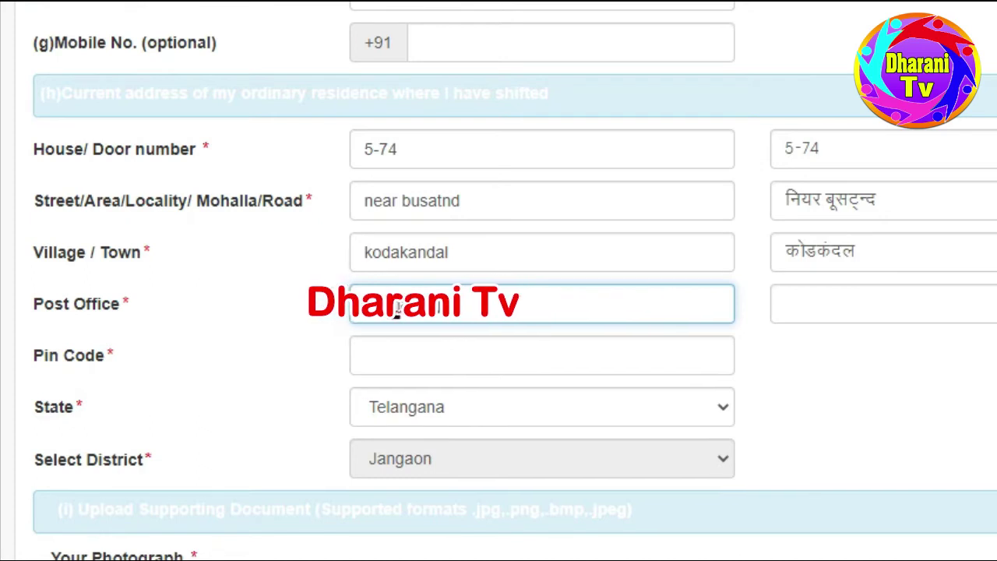
pyautogui.press('Tab')
pyautogui.press('Tab')
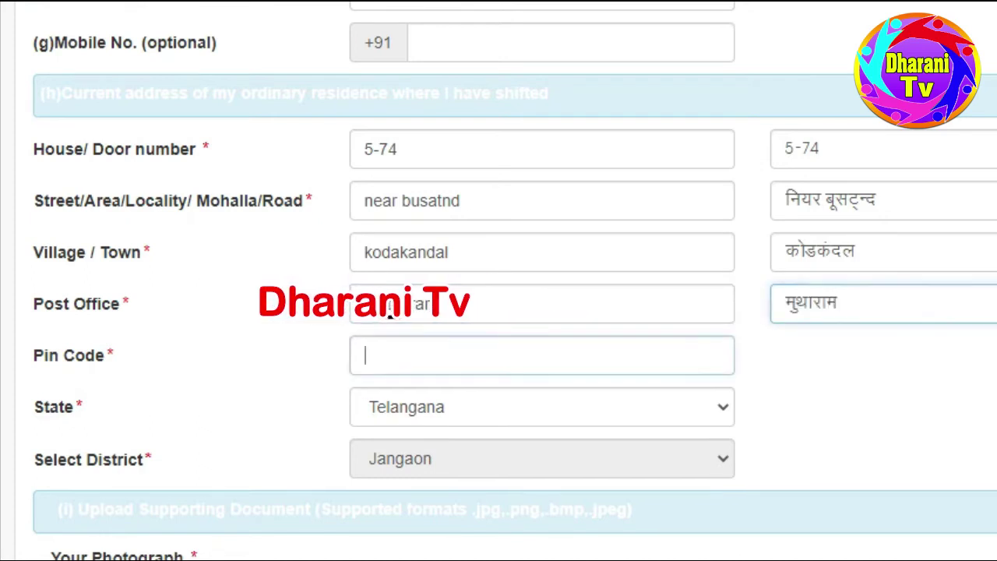
pyautogui.write('50')
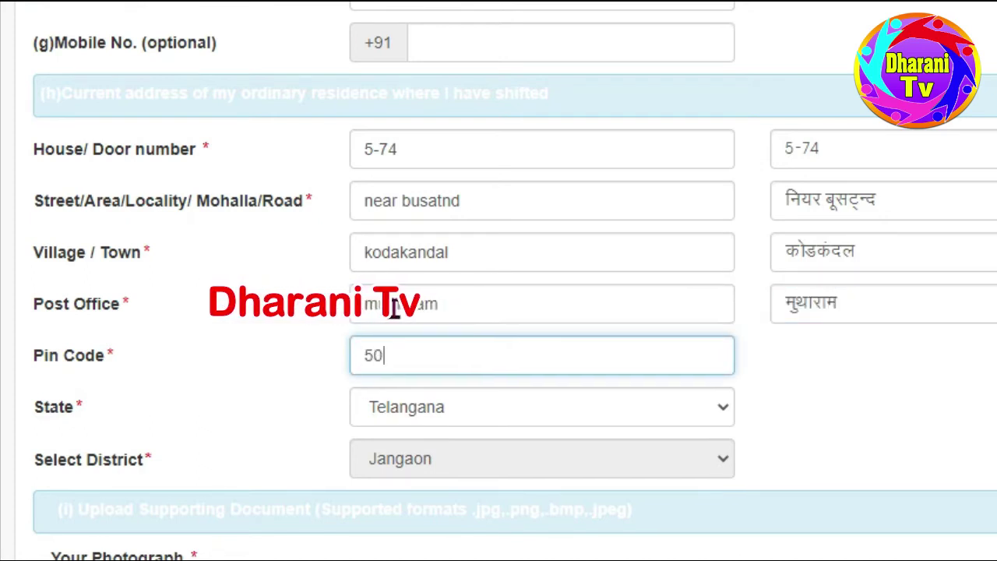
pyautogui.write('6222')
pyautogui.press('Tab')
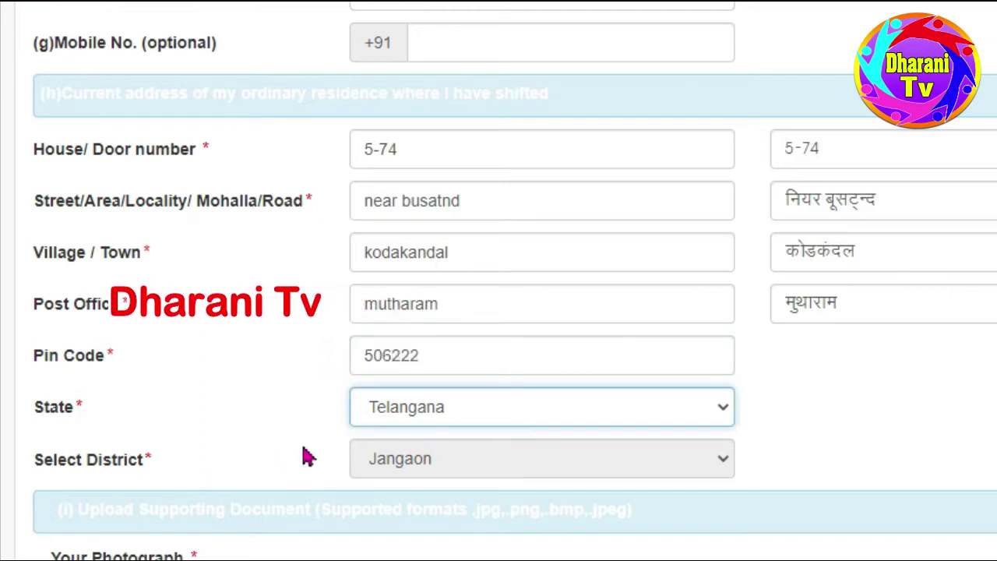
pyautogui.scroll(-2, 767, 413)
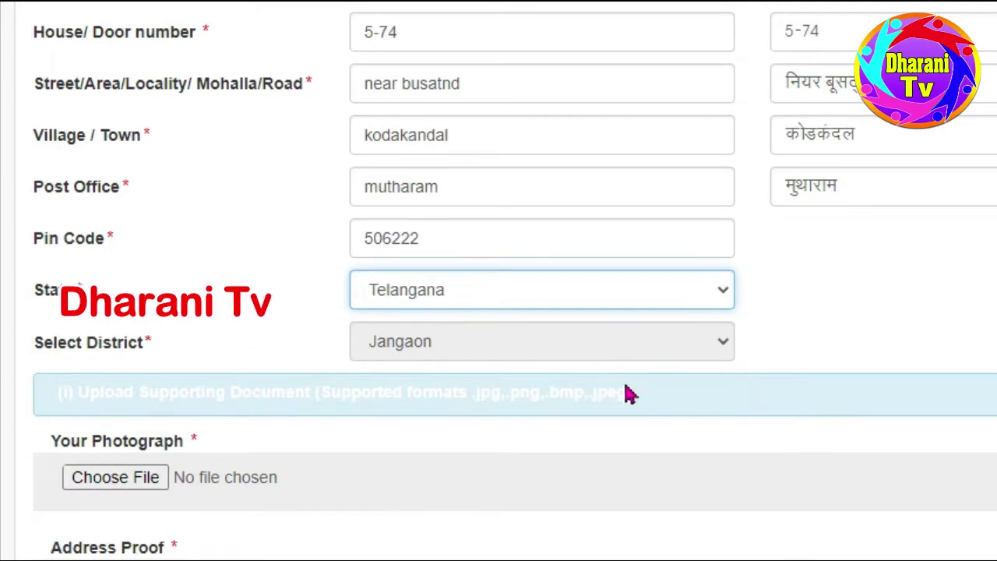
# Step: Upload pln 3.jpg as the applicant's photograph in the supporting documents section
pyautogui.scroll(-3, 180, 464)
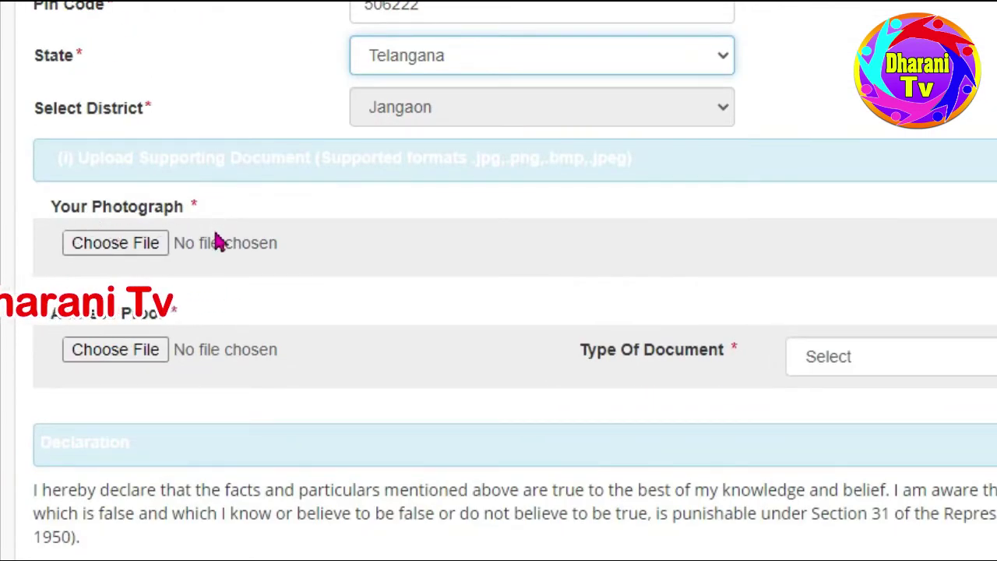
pyautogui.click(117, 243)
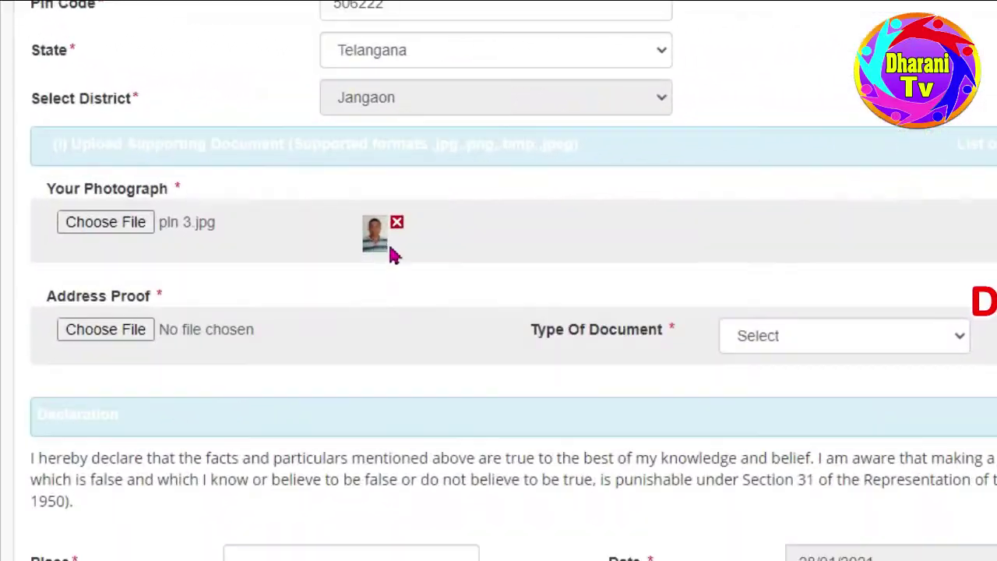
# Step: Try to upload the nvsp 5 image from the Downloads folder as the address proof
pyautogui.click(93, 331)
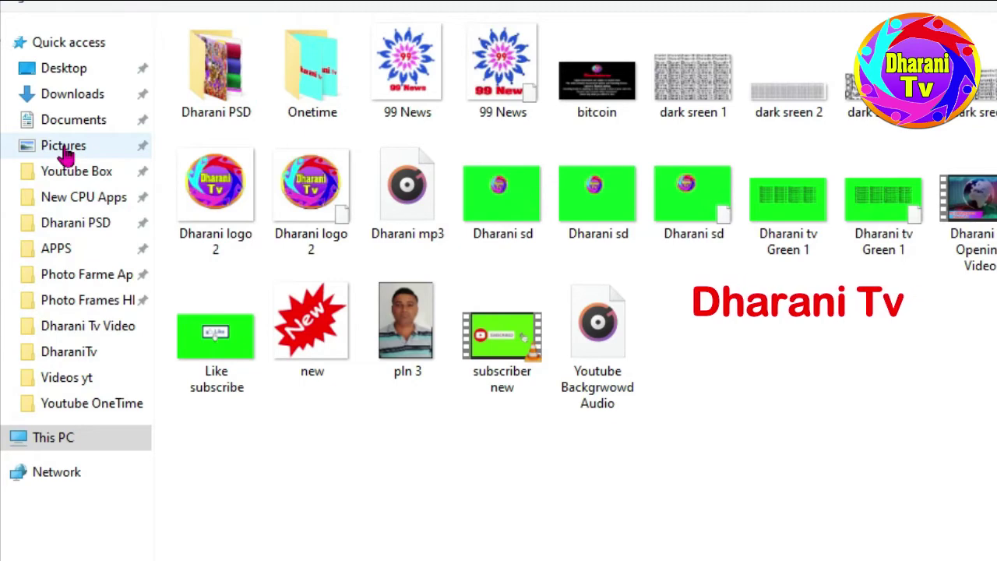
pyautogui.click(76, 99)
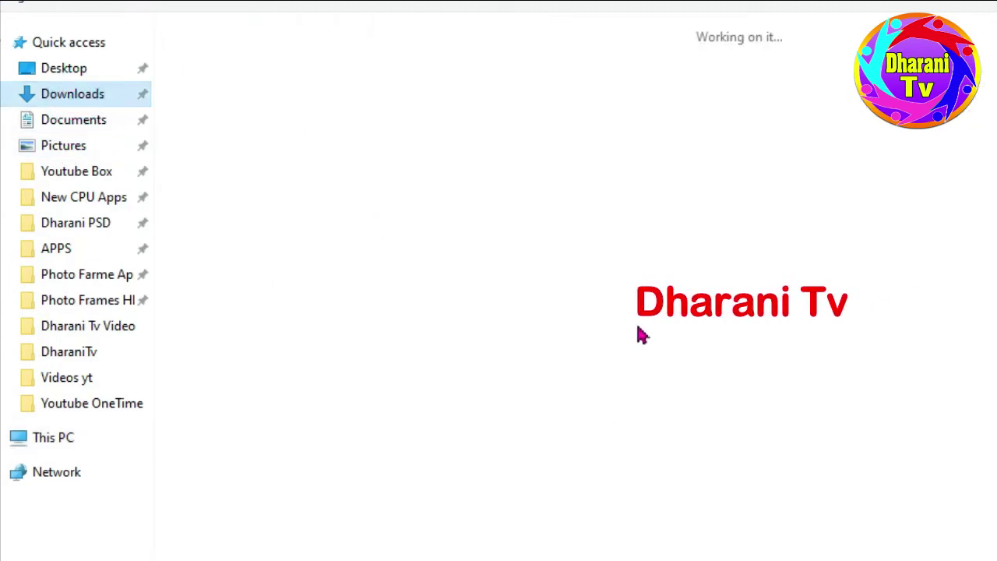
pyautogui.scroll(-3, 803, 437)
pyautogui.scroll(-3, 803, 438)
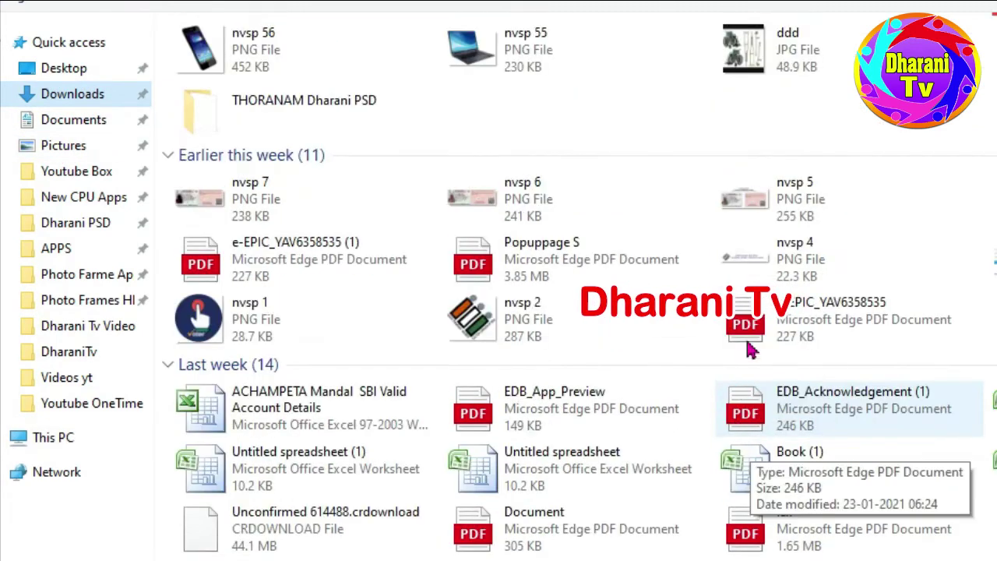
pyautogui.click(752, 200)
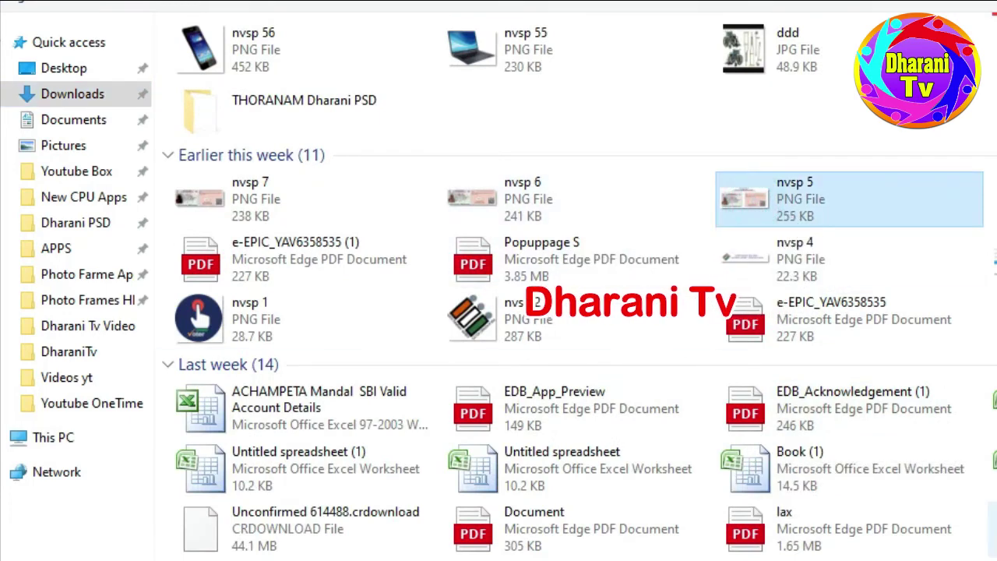
pyautogui.doubleClick(752, 201)
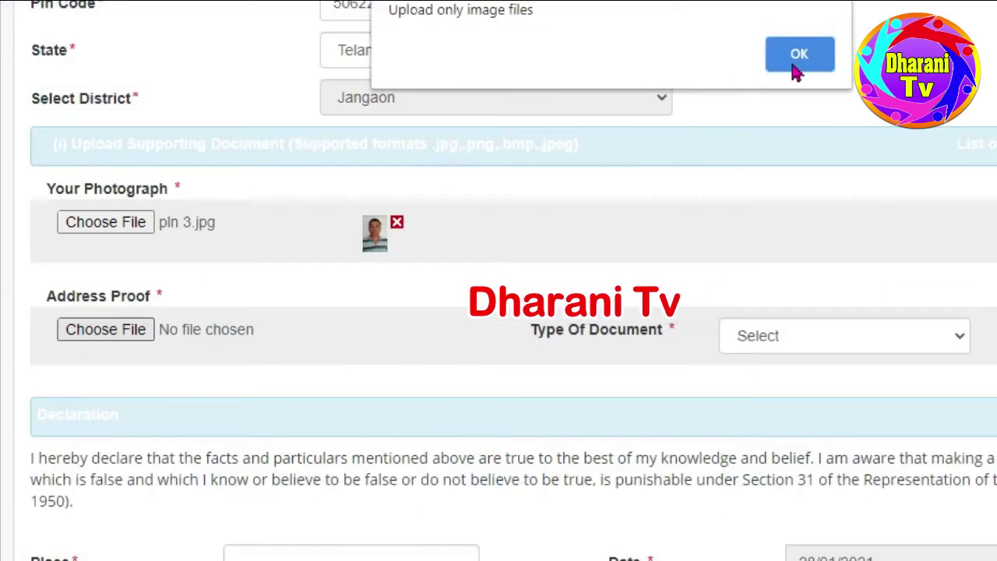
pyautogui.click(794, 62)
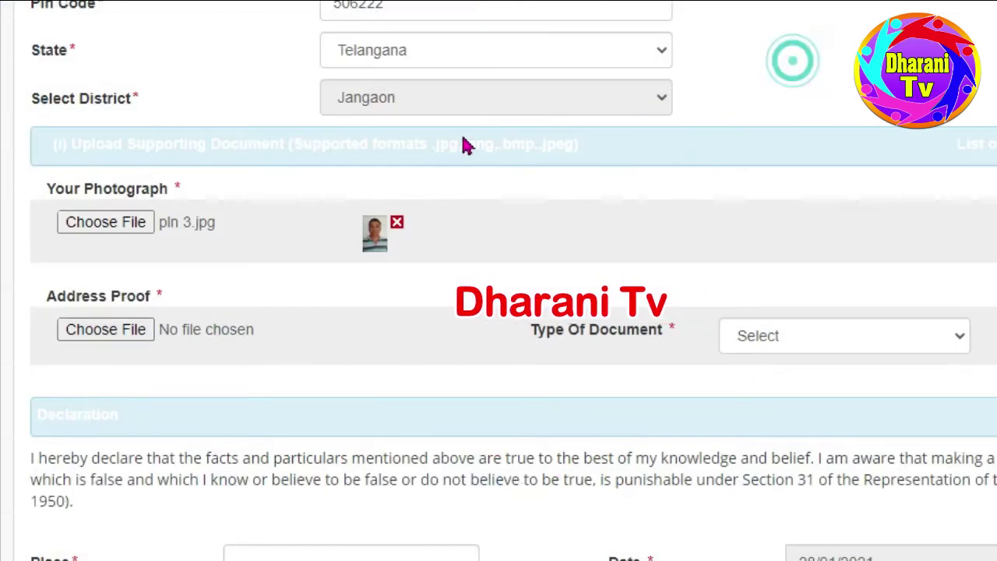
# Step: Upload pln aadhar.jpeg from the Downloads folder as the address proof and set its document type to Telephone Bill
pyautogui.click(109, 329)
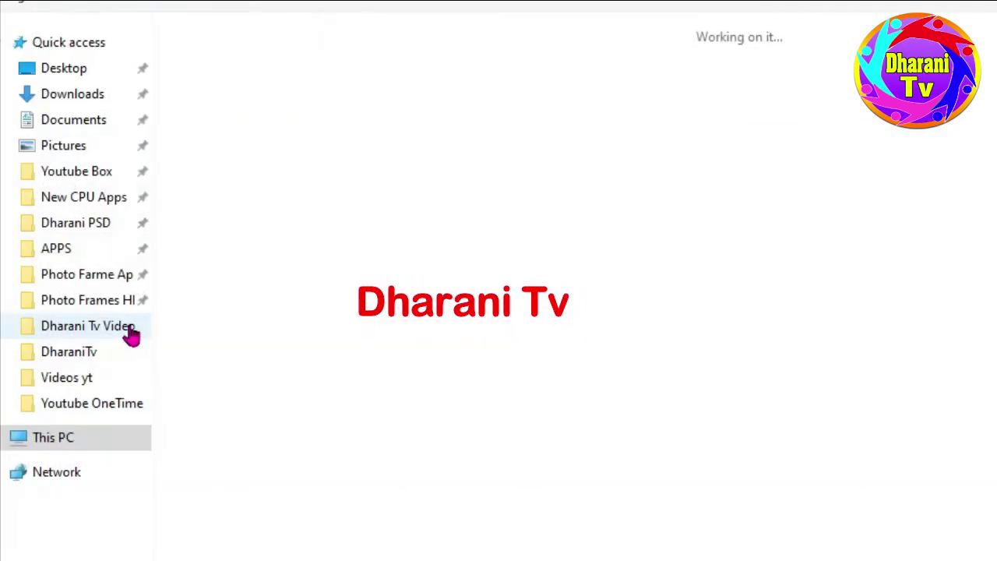
pyautogui.scroll(-8, 750, 389)
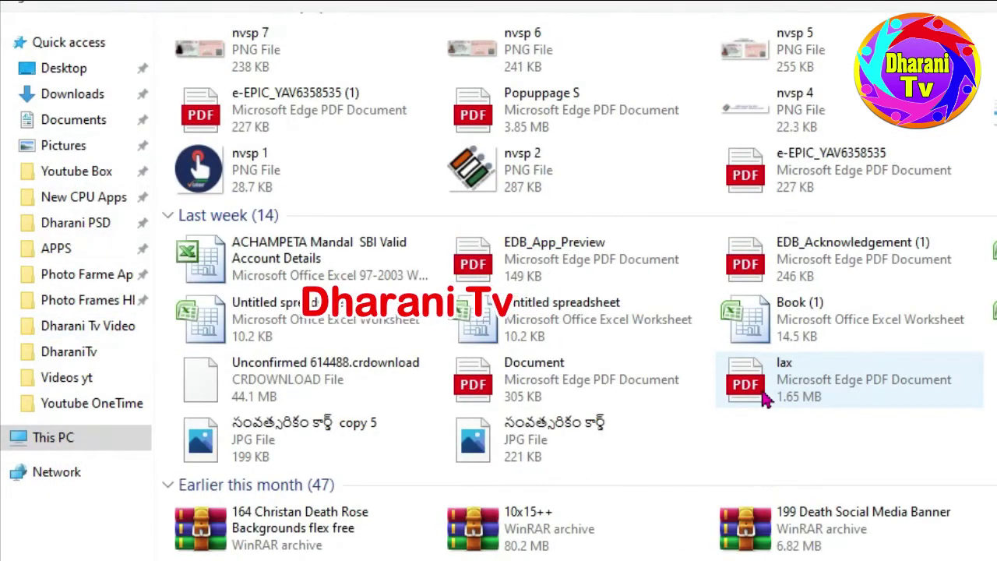
pyautogui.scroll(-5, 766, 398)
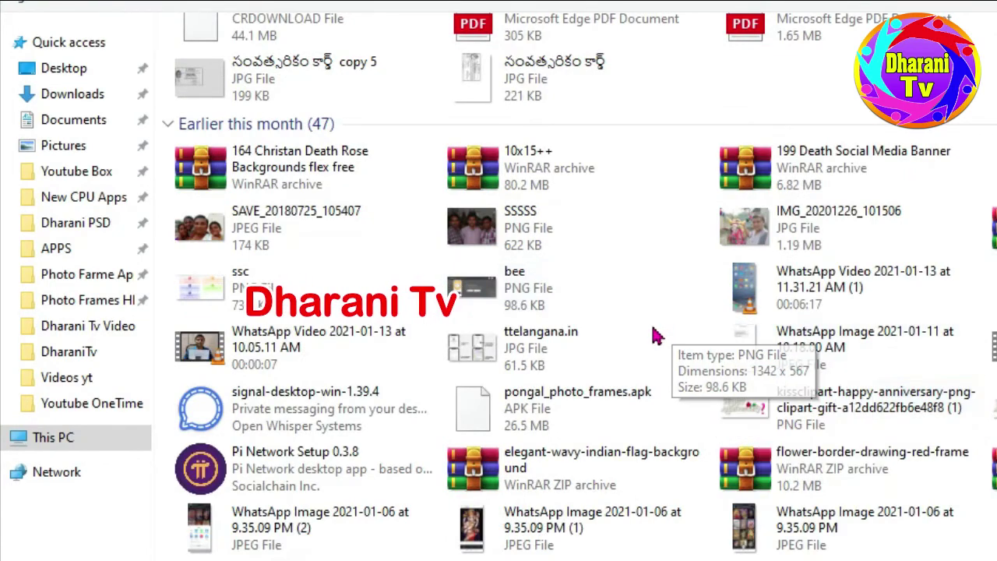
pyautogui.scroll(-3, 657, 335)
pyautogui.scroll(-2, 808, 366)
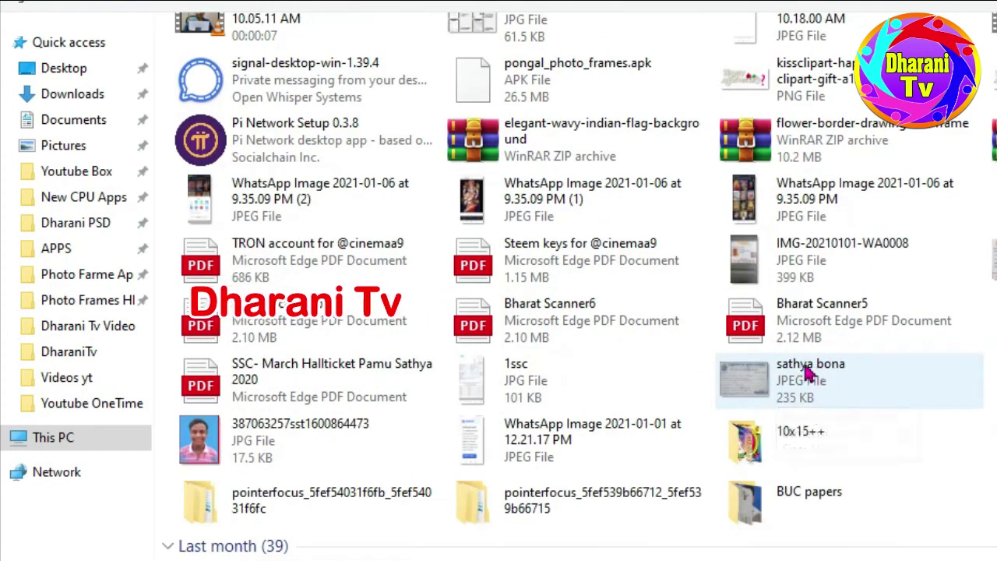
pyautogui.scroll(-3, 592, 366)
pyautogui.scroll(-3, 635, 376)
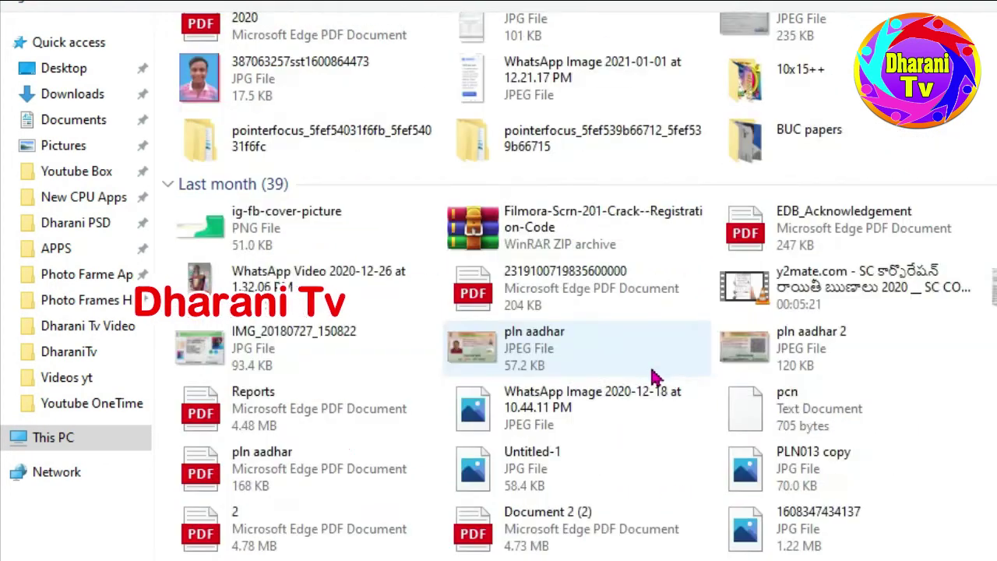
pyautogui.doubleClick(546, 348)
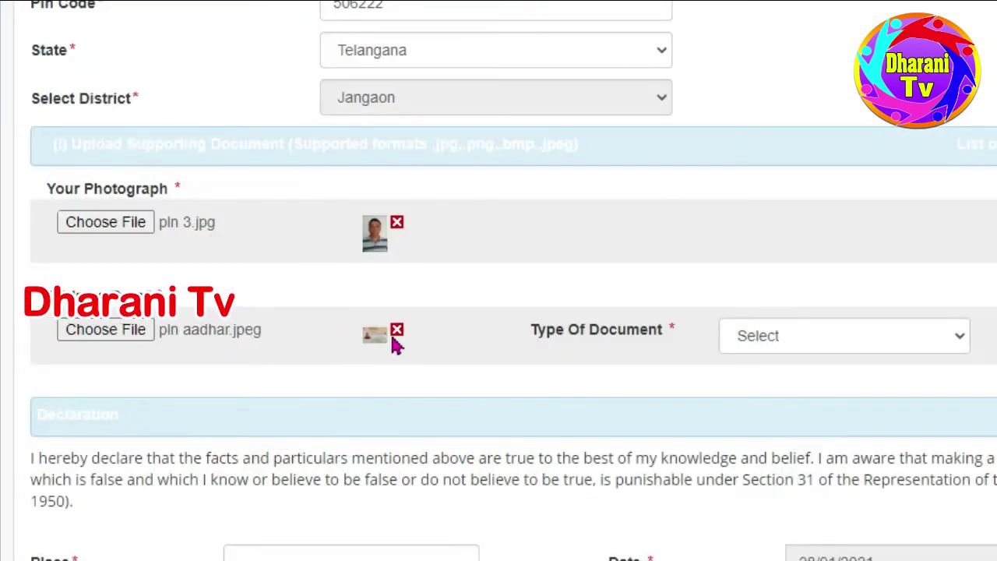
pyautogui.click(794, 337)
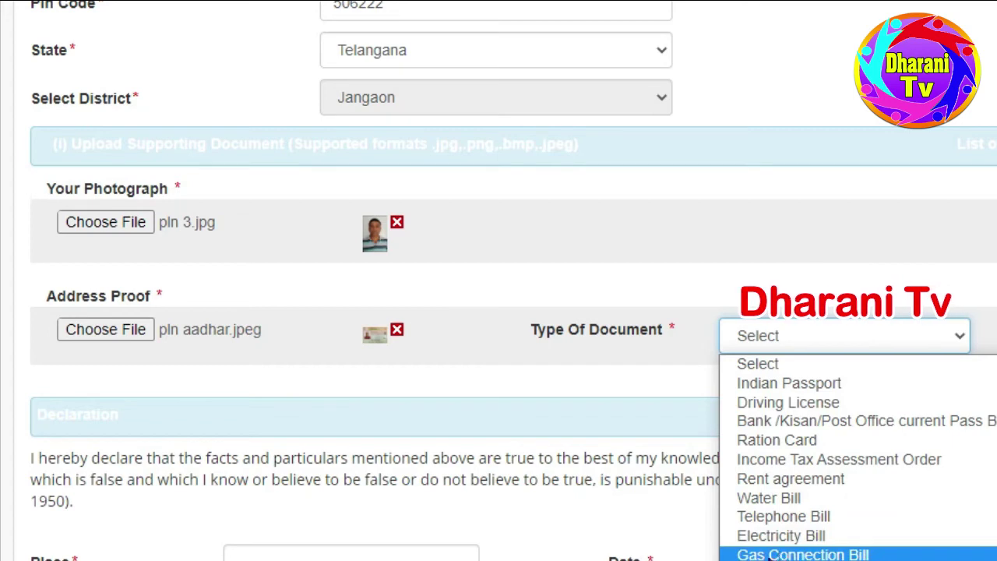
pyautogui.click(777, 516)
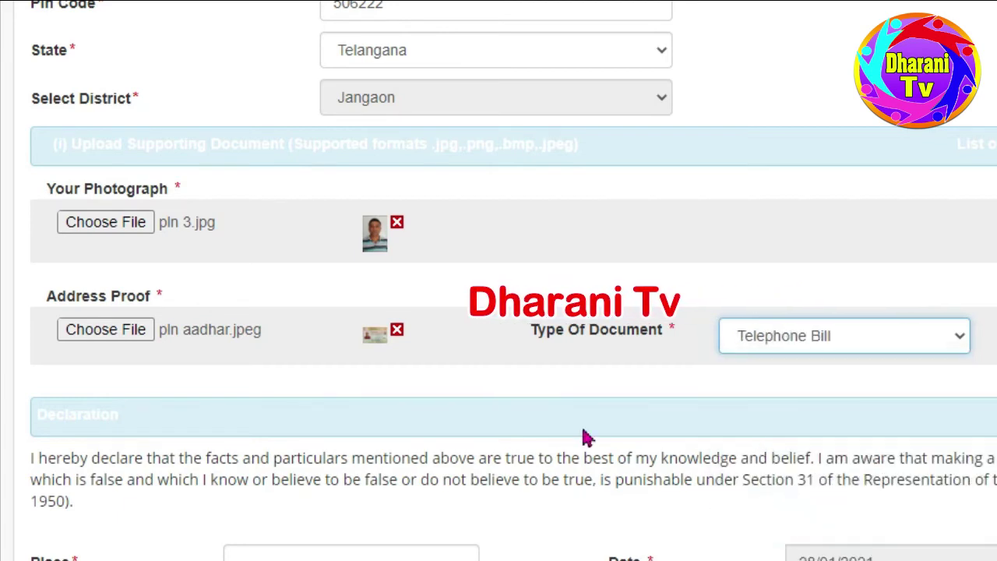
# Step: Fill in the declaration's place as hyd and enter the captcha code shown in the image
pyautogui.scroll(-3, 483, 394)
pyautogui.click(257, 342)
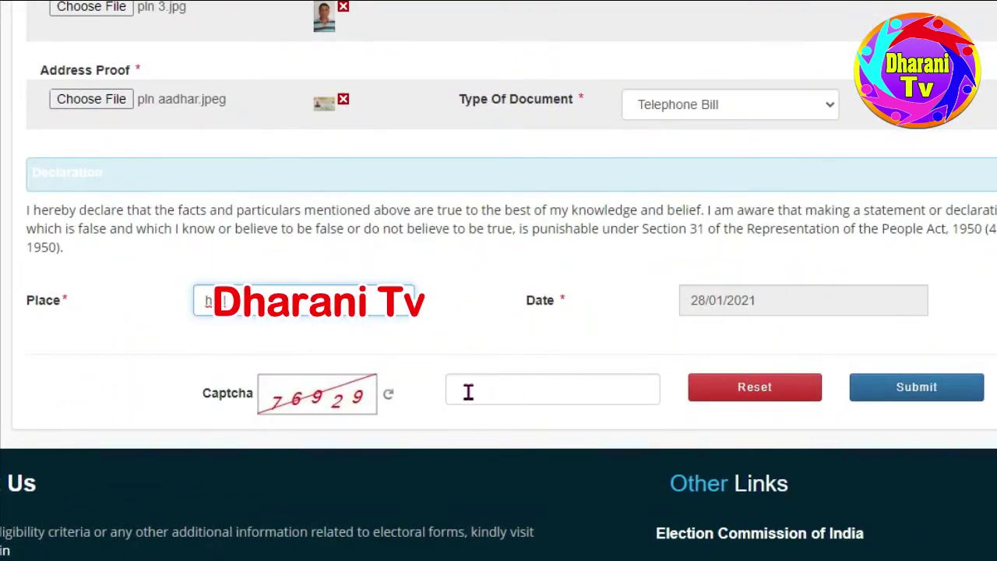
pyautogui.click(464, 391)
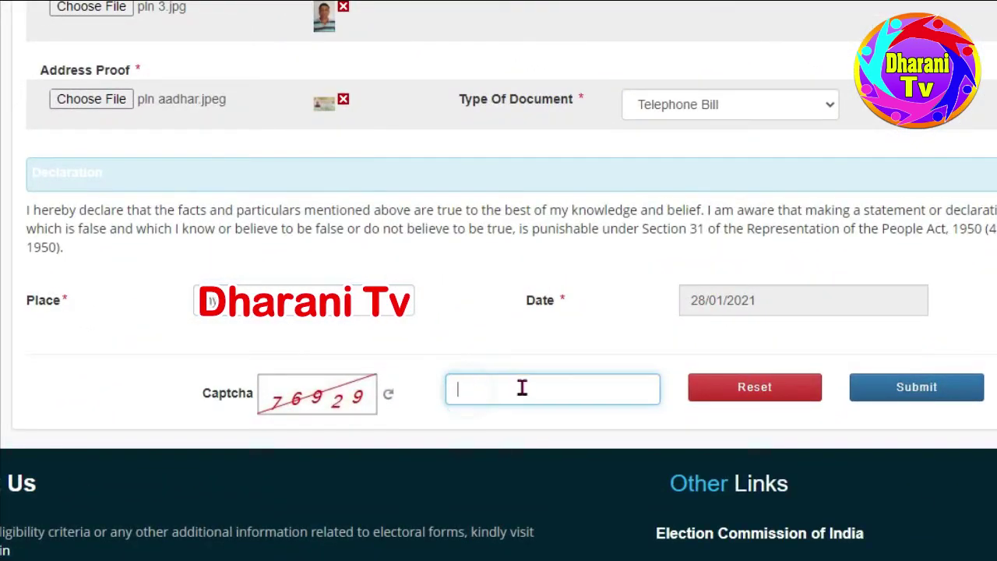
pyautogui.write('76929')
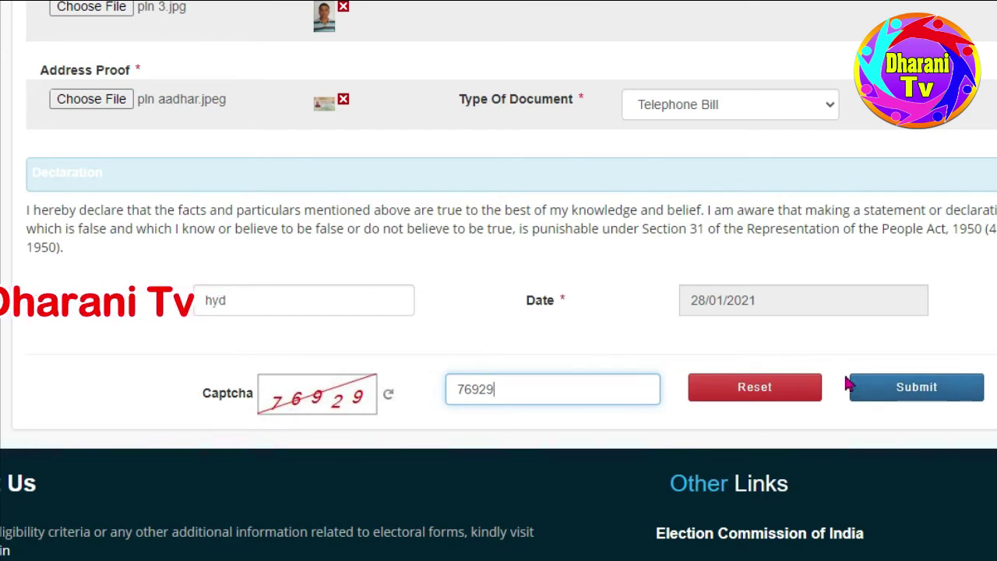
# Step: Review the completed form from the constituency and applicant particulars through the address, uploaded documents and declaration
pyautogui.scroll(9, 603, 303)
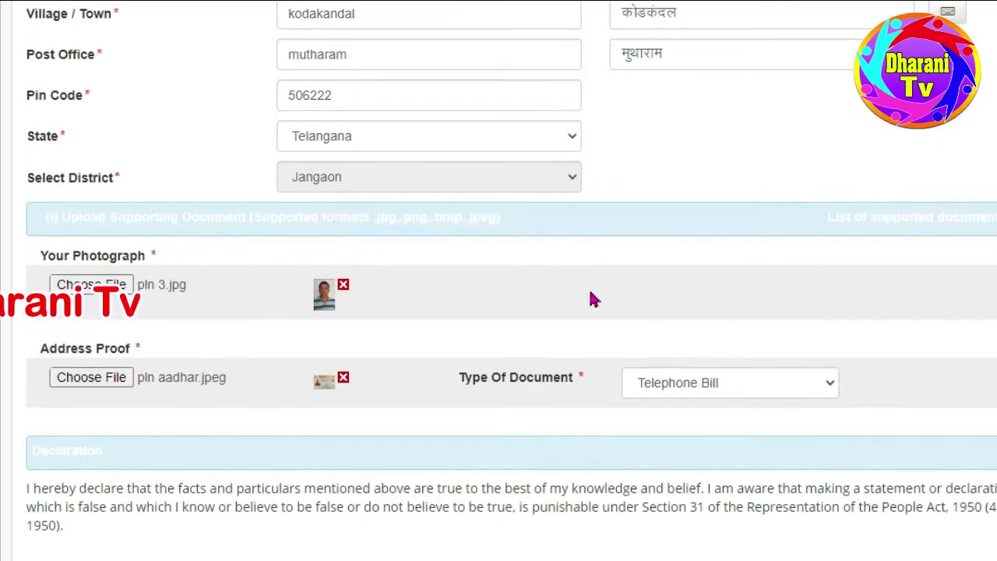
pyautogui.scroll(5, 599, 297)
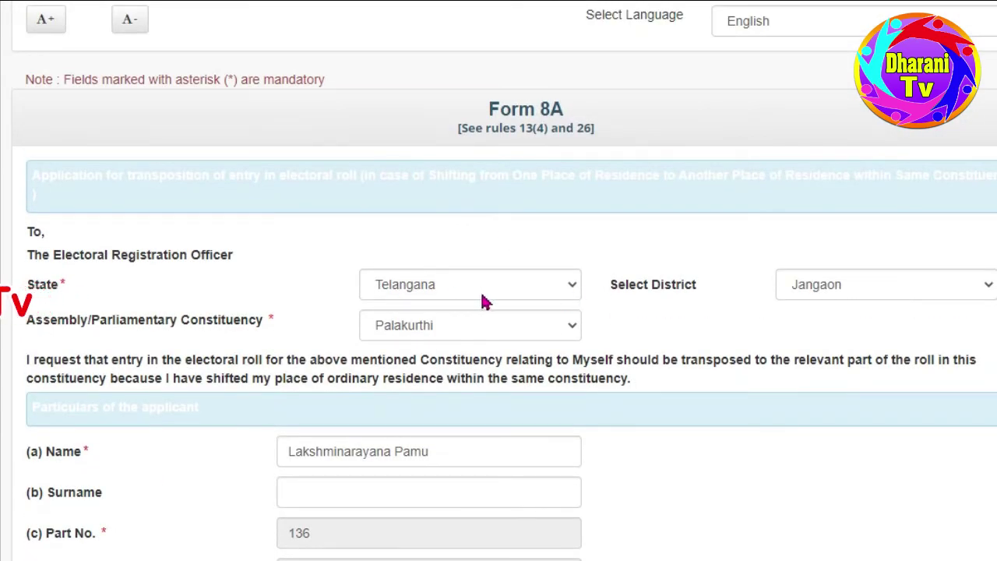
pyautogui.scroll(-1, 627, 302)
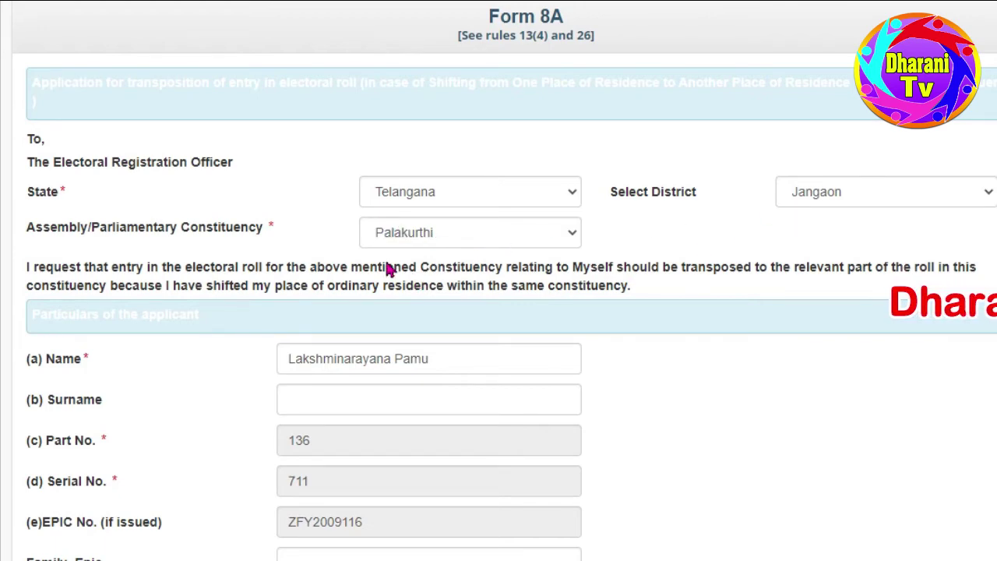
pyautogui.scroll(-6, 401, 261)
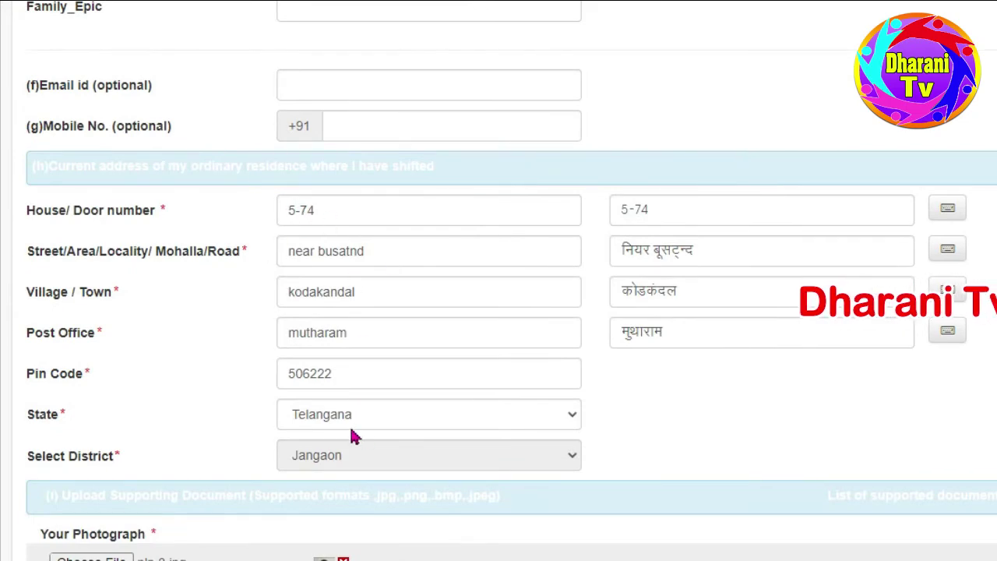
pyautogui.scroll(-3, 441, 356)
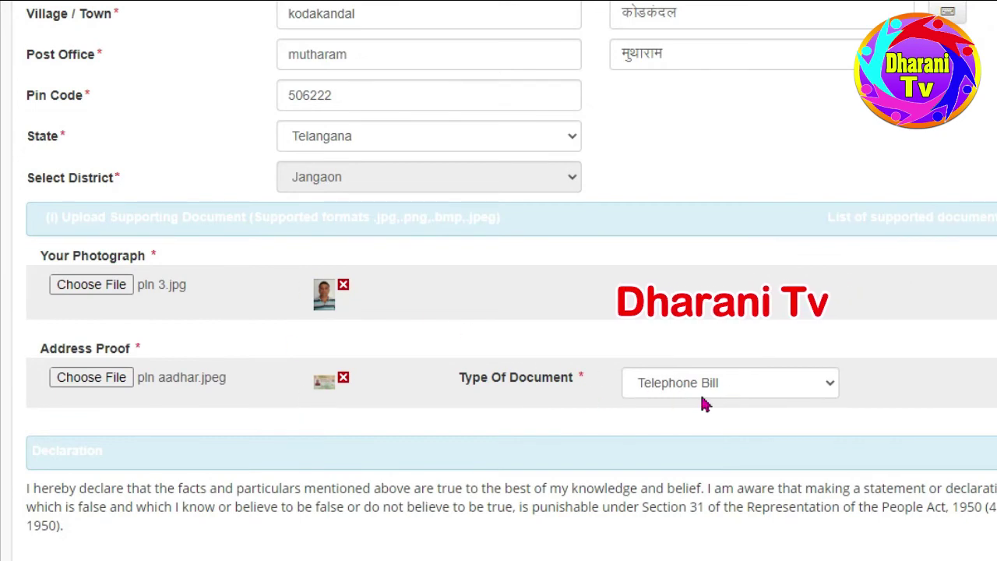
pyautogui.scroll(-4, 702, 399)
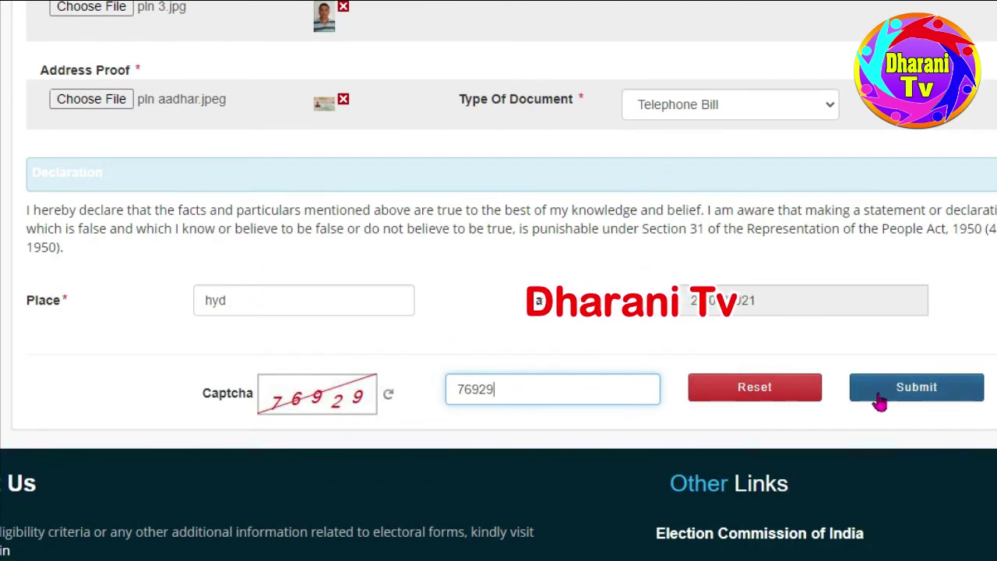
pyautogui.scroll(3, 549, 343)
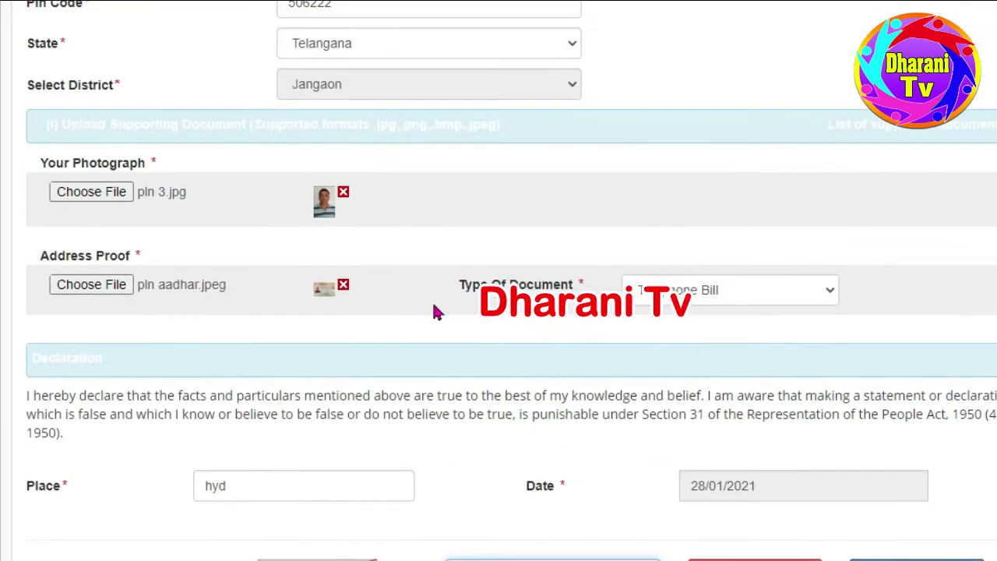